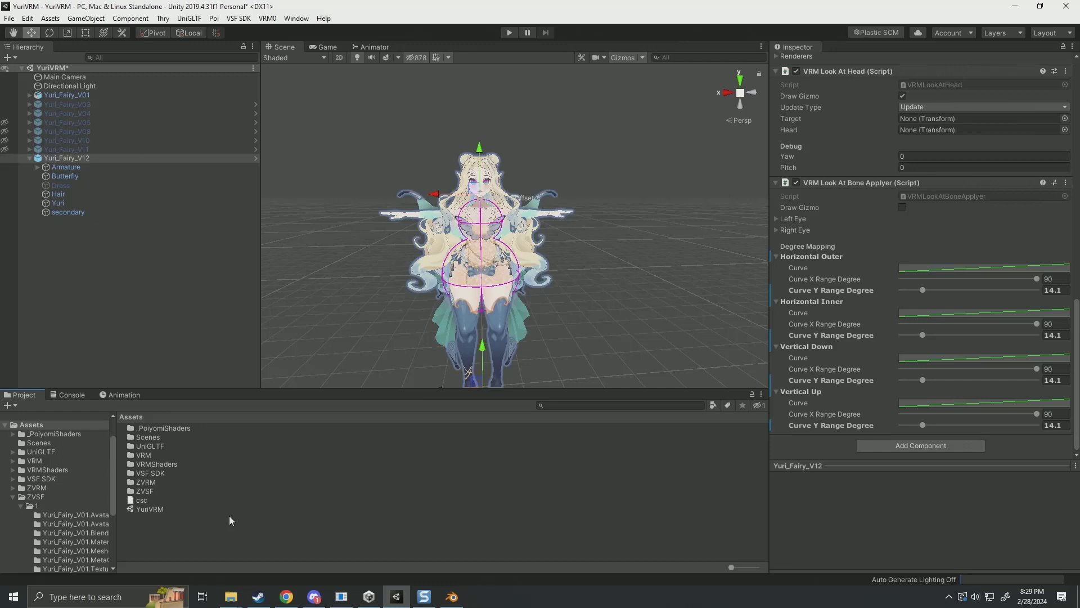
Create a folder named ImportSettings in the project's Assets folder.
right_click(197, 531)
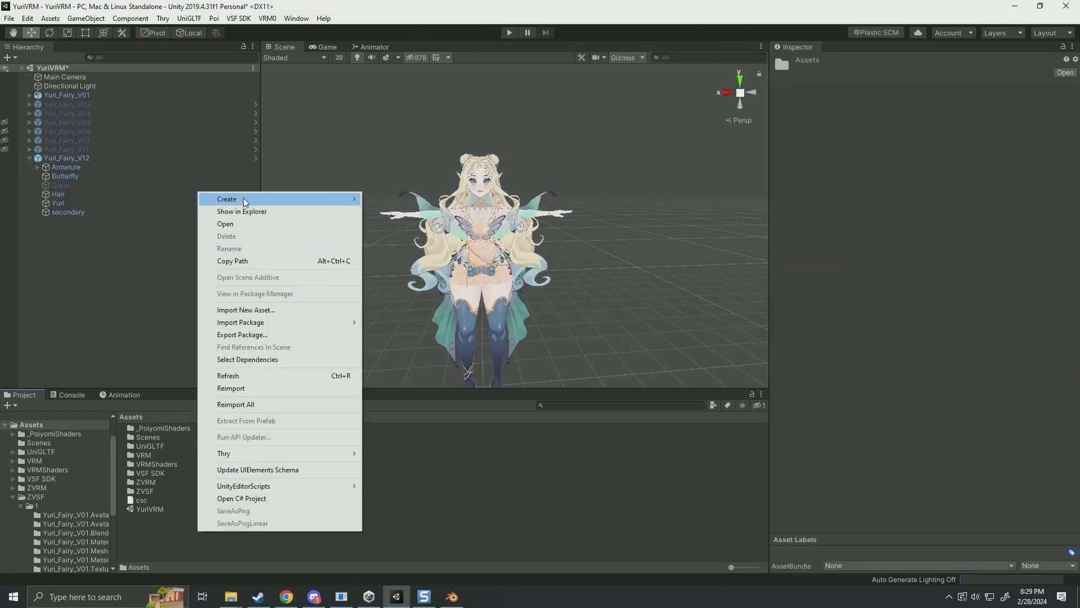
mouse_move(245, 201)
left_click(410, 173)
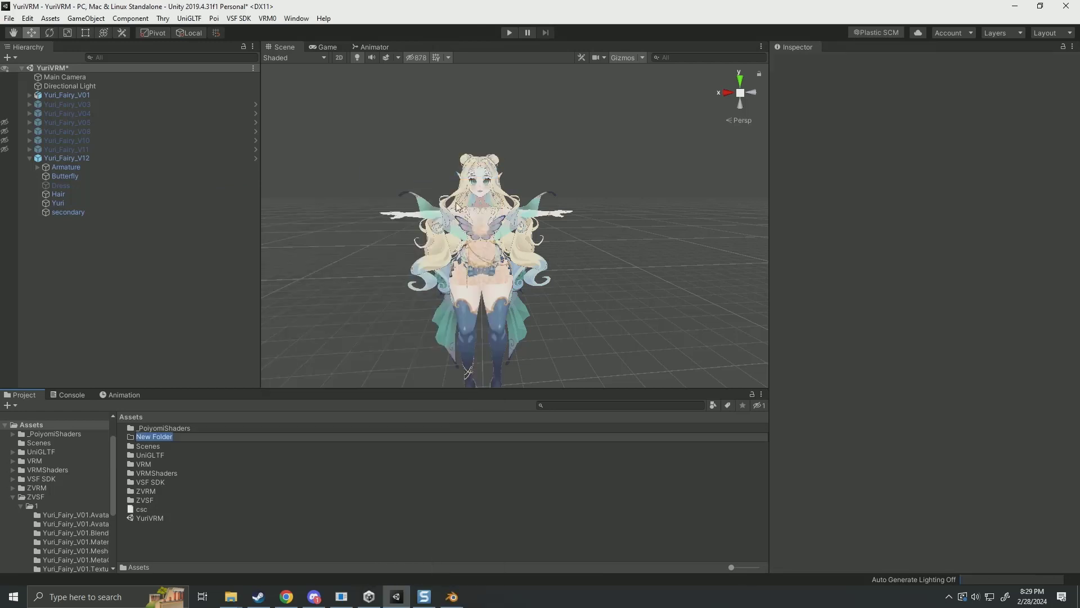
key("BackSpace")
type("ImportSettings")
key("Return")
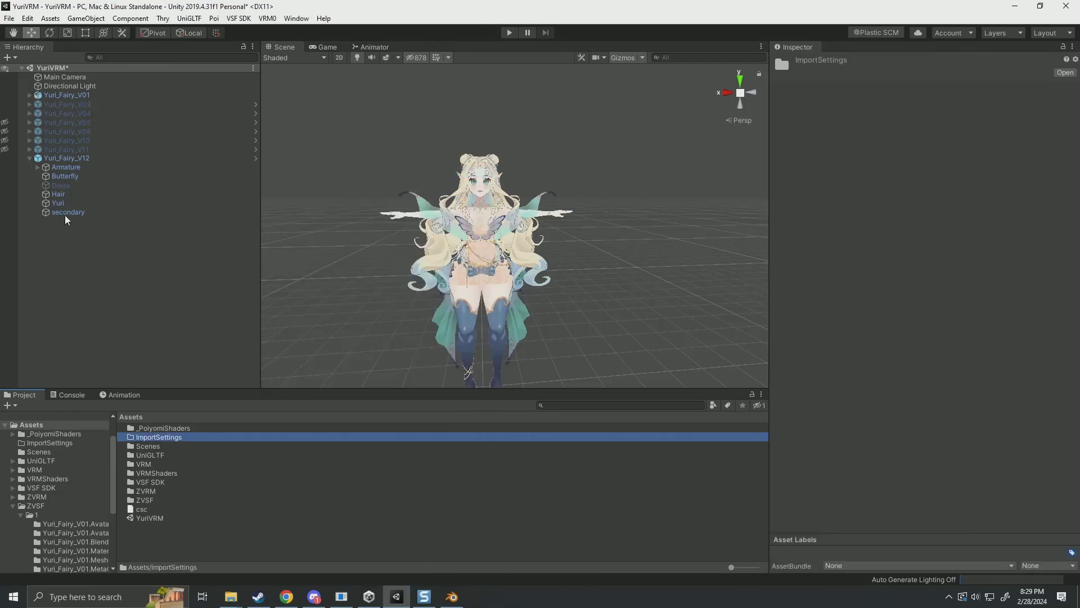
Save the VRM Look At Bone Applyer settings of Yuri_Fairy_V12 as VRMLookAtBoneApplyer.preset in the ImportSettings folder.
left_click(71, 159)
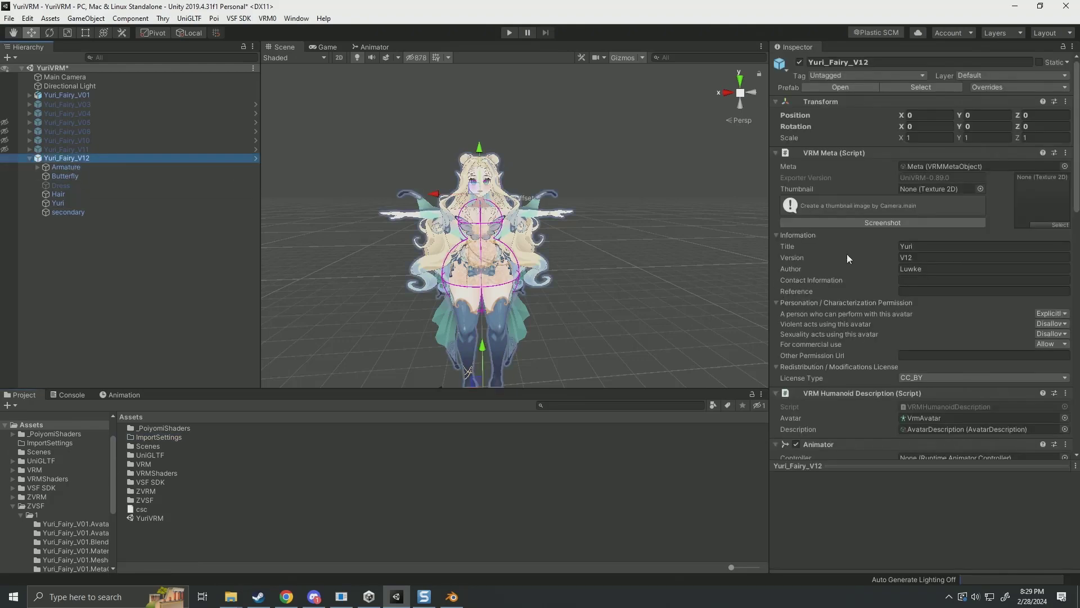
scroll(865, 300, "down", 15)
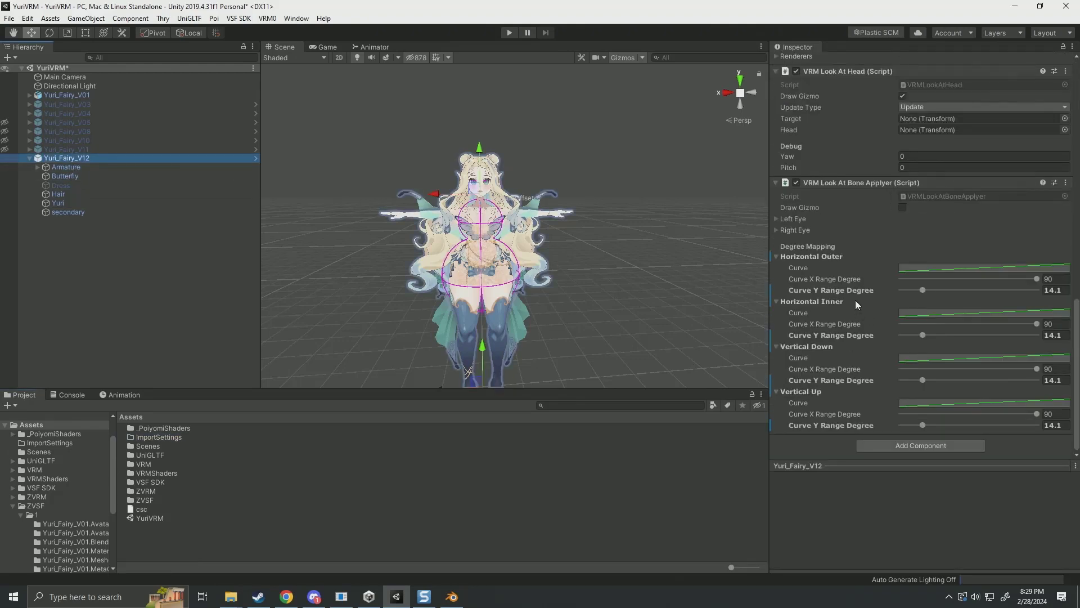
left_click(1055, 183)
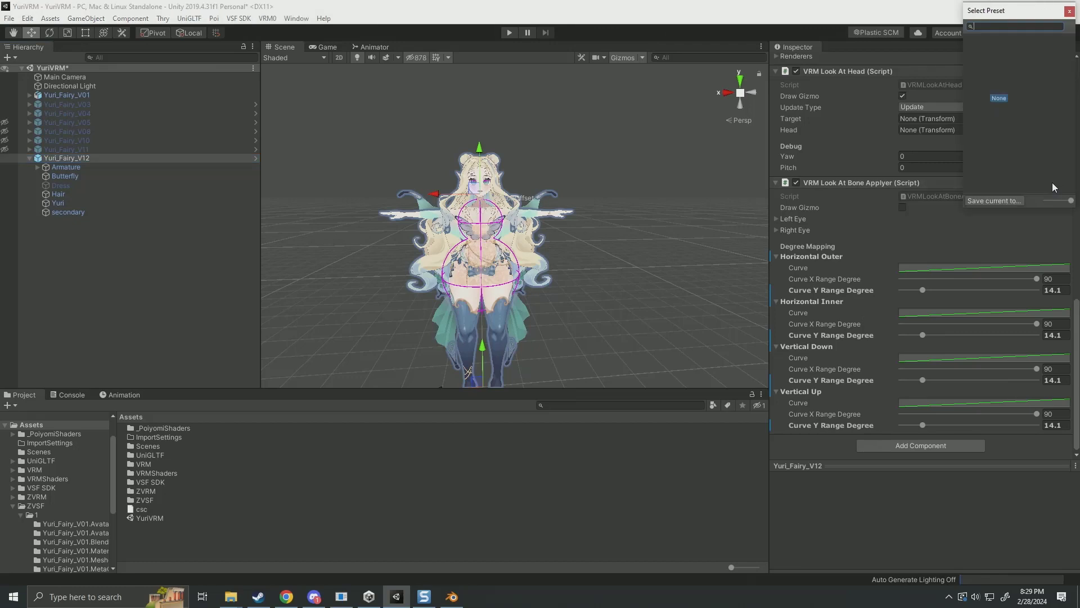
left_click(993, 201)
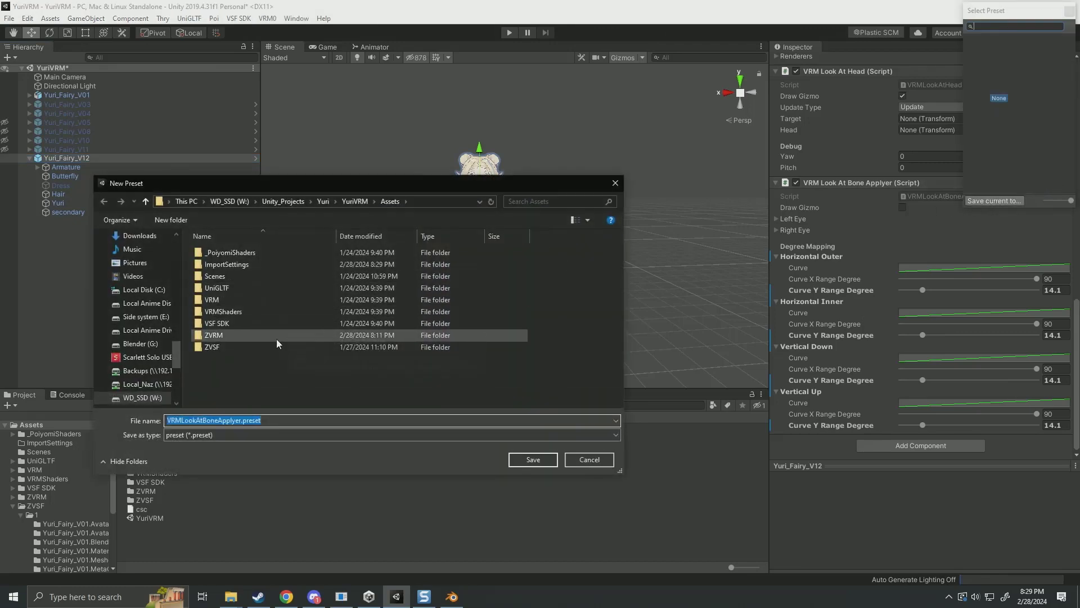
double_click(258, 263)
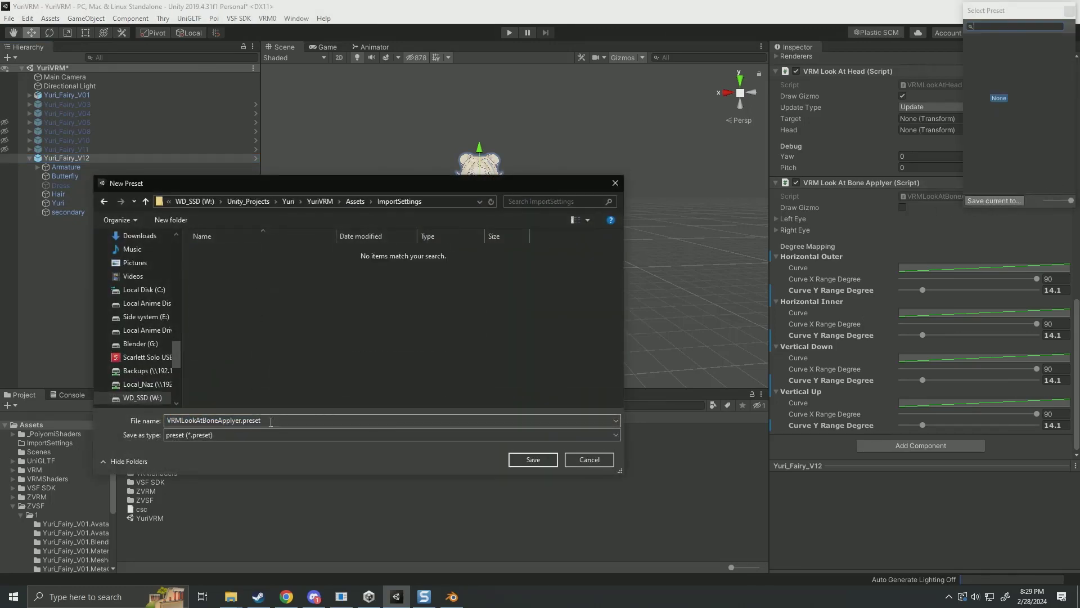
left_click(532, 459)
Open the BlendShape avatar used by Yuri_Fairy_V12 and save it as BlendShapeAvatar.preset in the ImportSettings folder.
scroll(859, 205, "up", 4)
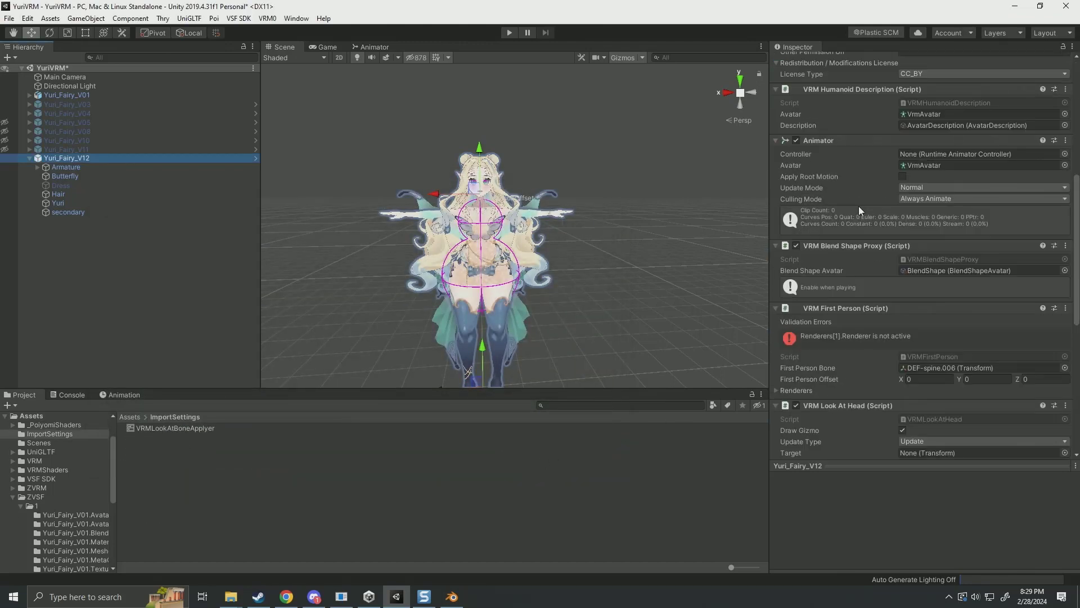
scroll(849, 220, "up", 4)
left_click(933, 272)
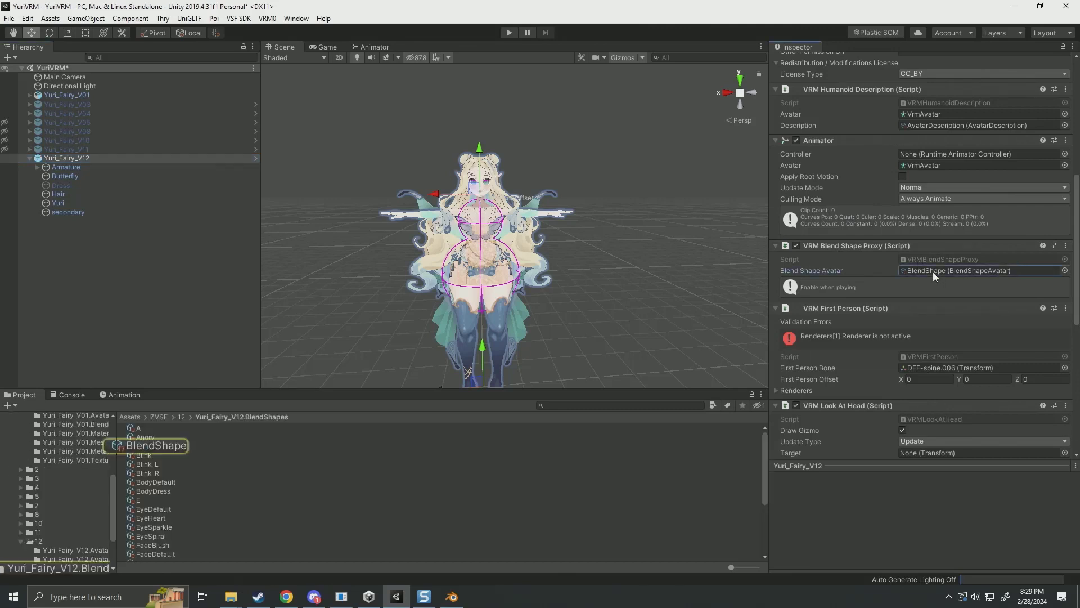
double_click(933, 271)
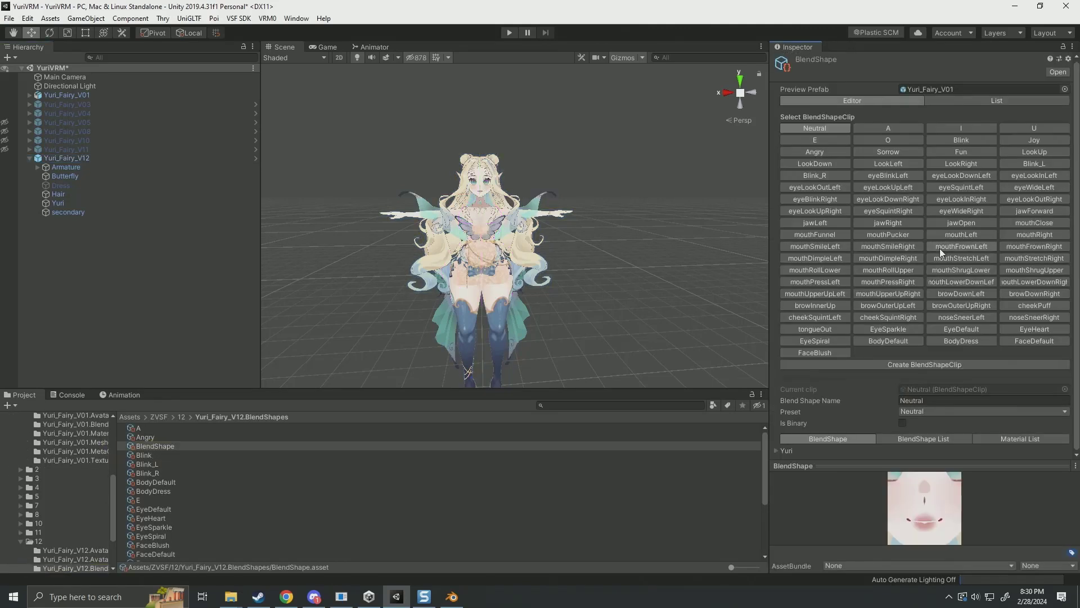
left_click(1059, 59)
left_click(994, 201)
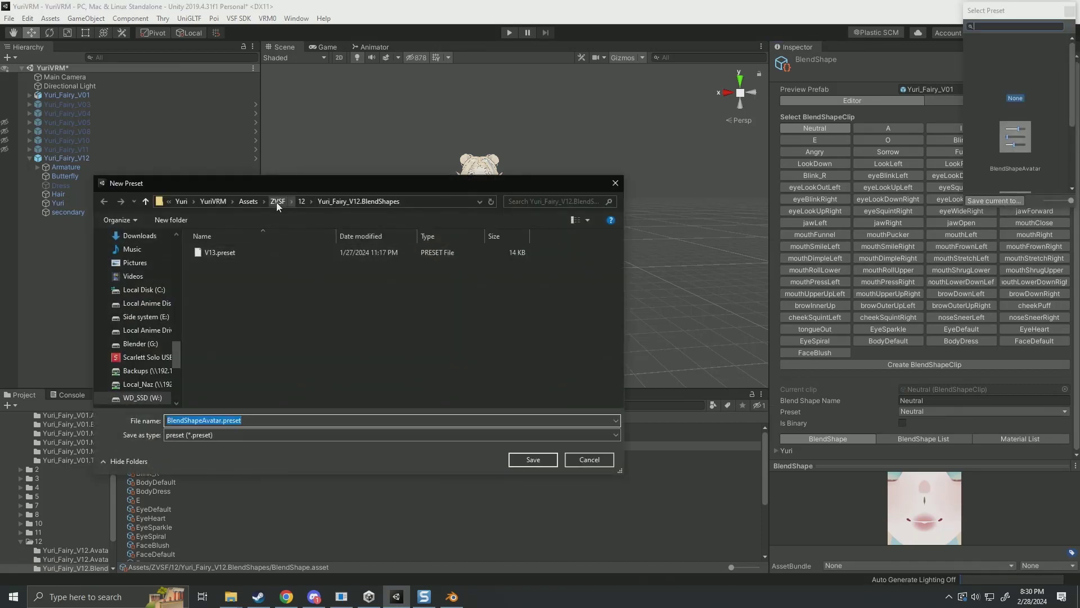
left_click(249, 202)
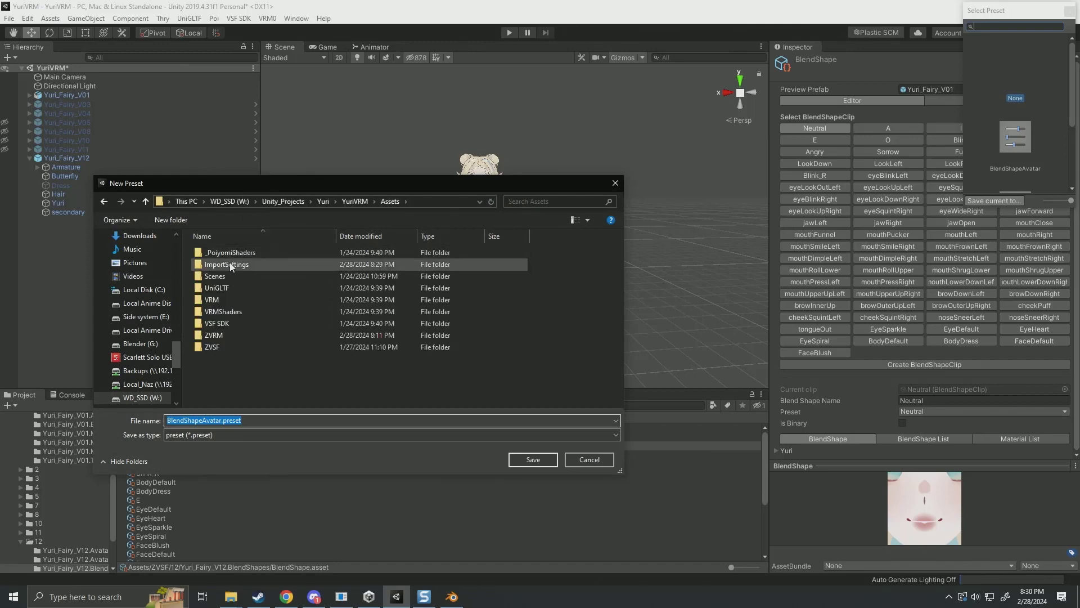
double_click(230, 262)
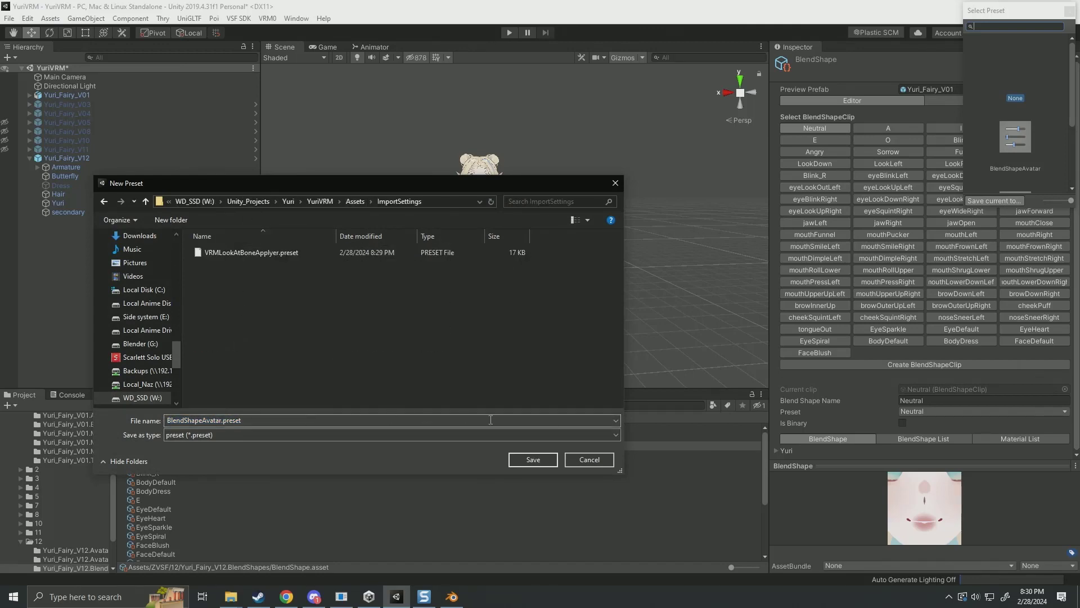
left_click(532, 460)
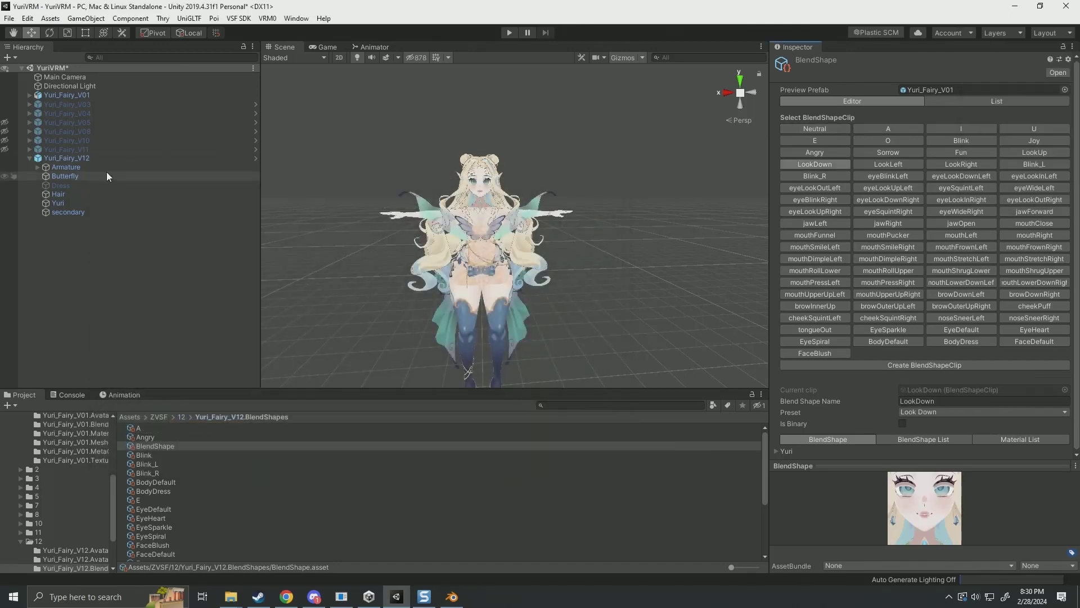
Export the spring bones of Yuri_Fairy_V12 to VRMSpring.json in the ImportSettings folder.
left_click(101, 158)
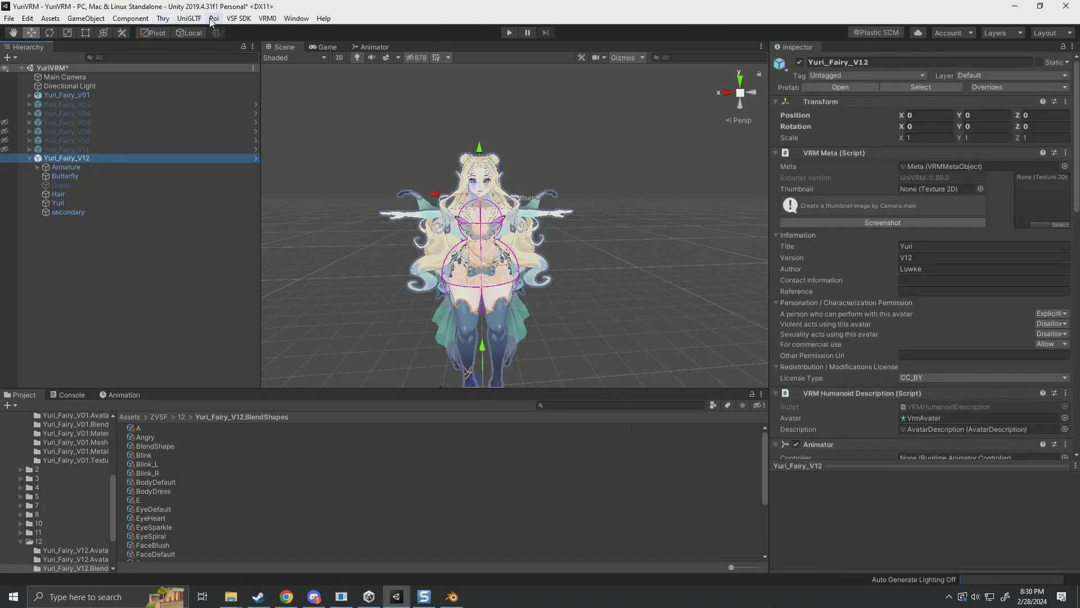
left_click(243, 20)
mouse_move(269, 20)
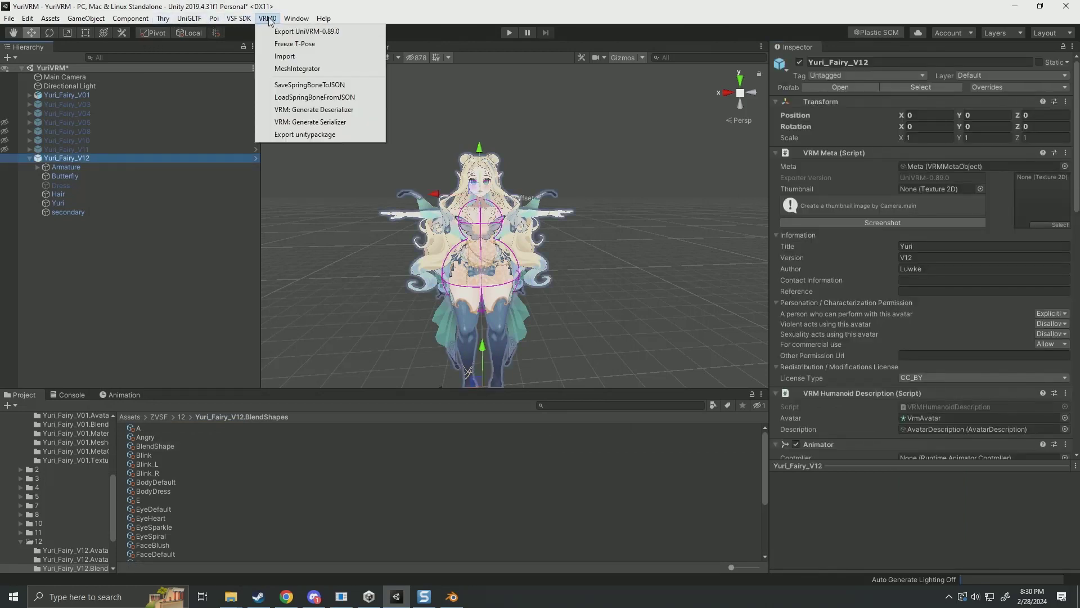
left_click(296, 86)
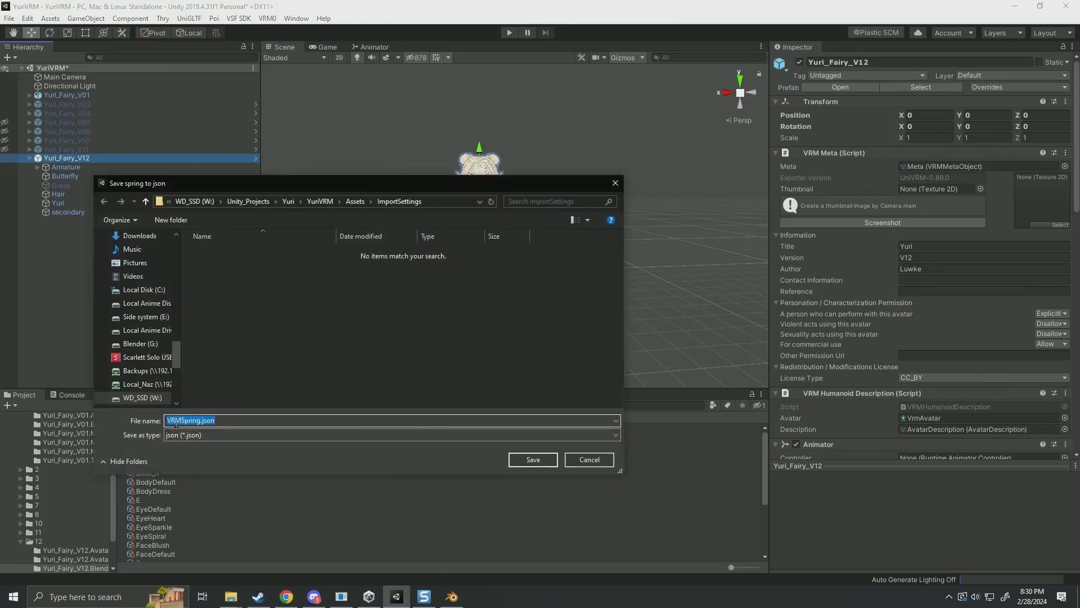
left_click(538, 461)
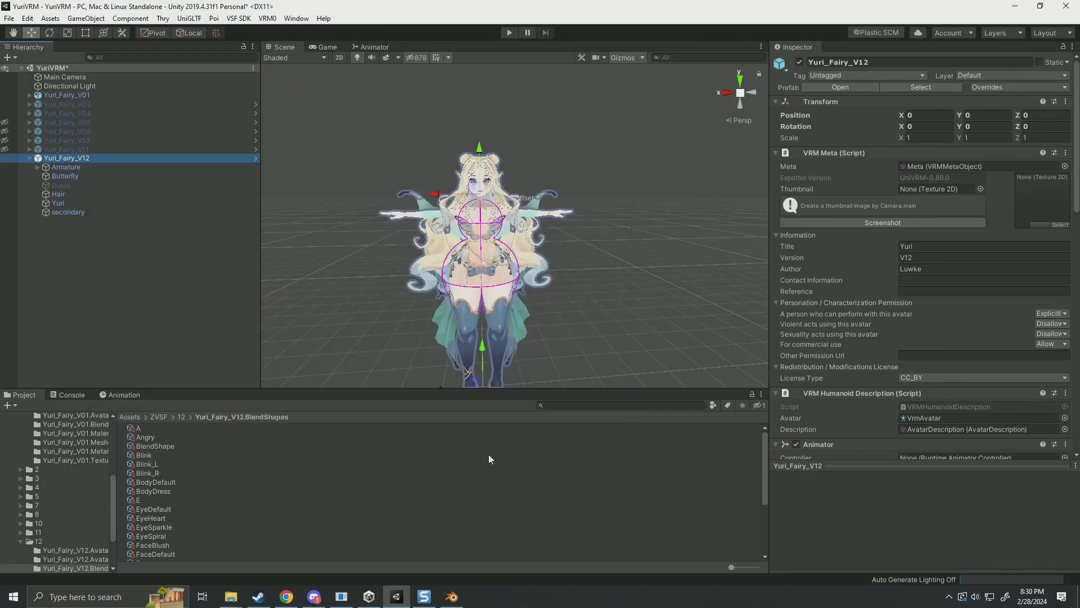
Inspect the spring bones on Yuri_Fairy_V12's secondary object and look through its armature for the bone carrying the spring bone colliders.
left_click(82, 211)
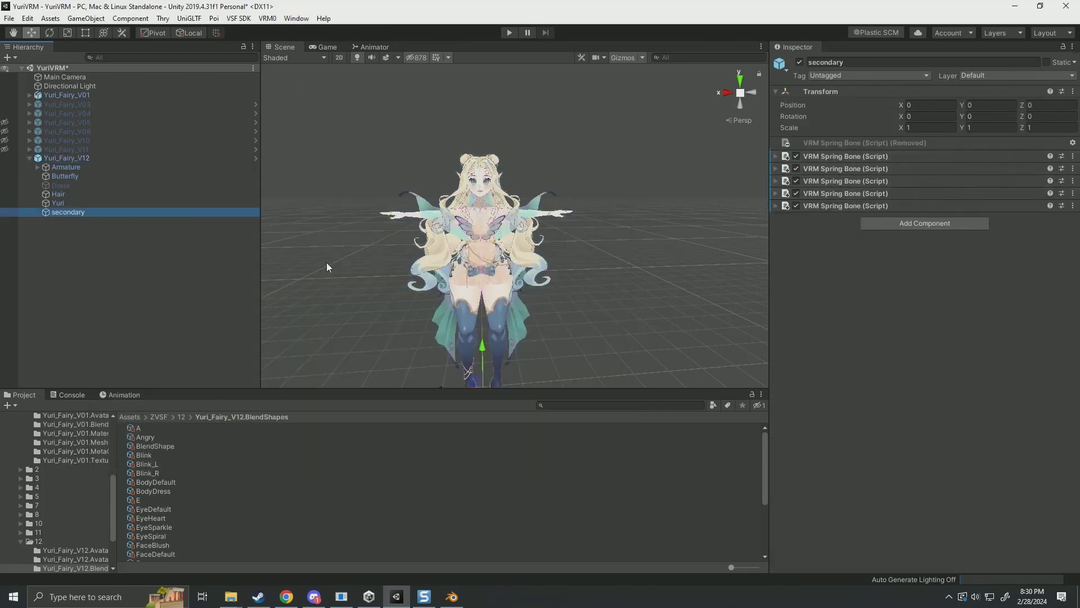
left_click(85, 158)
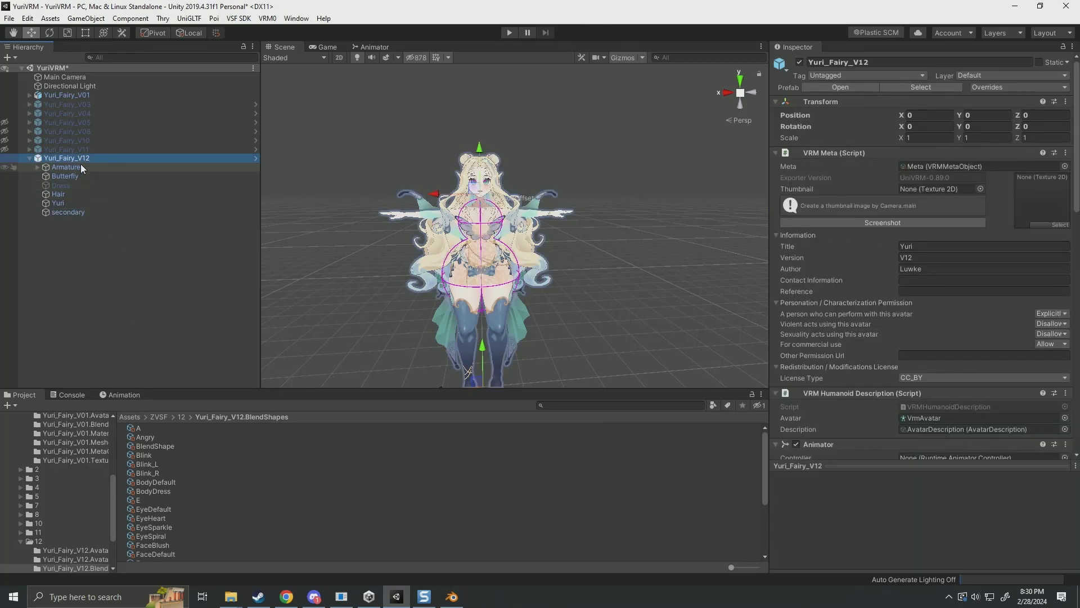
left_click(37, 167)
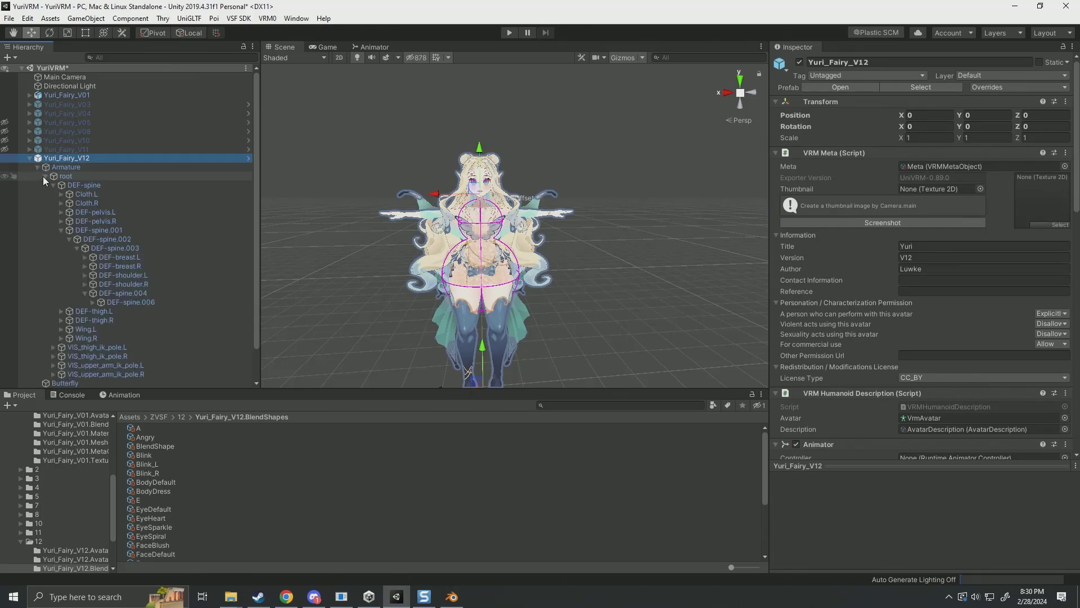
scroll(85, 225, "down", 2)
left_click(130, 259)
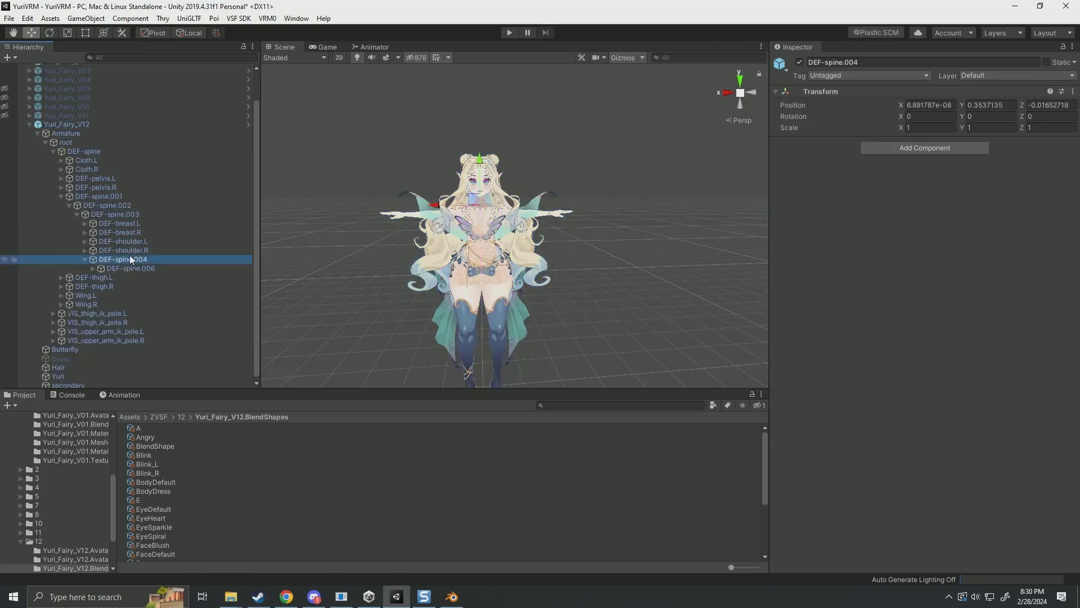
left_click(129, 248)
left_click(127, 240)
left_click(127, 223)
left_click(127, 214)
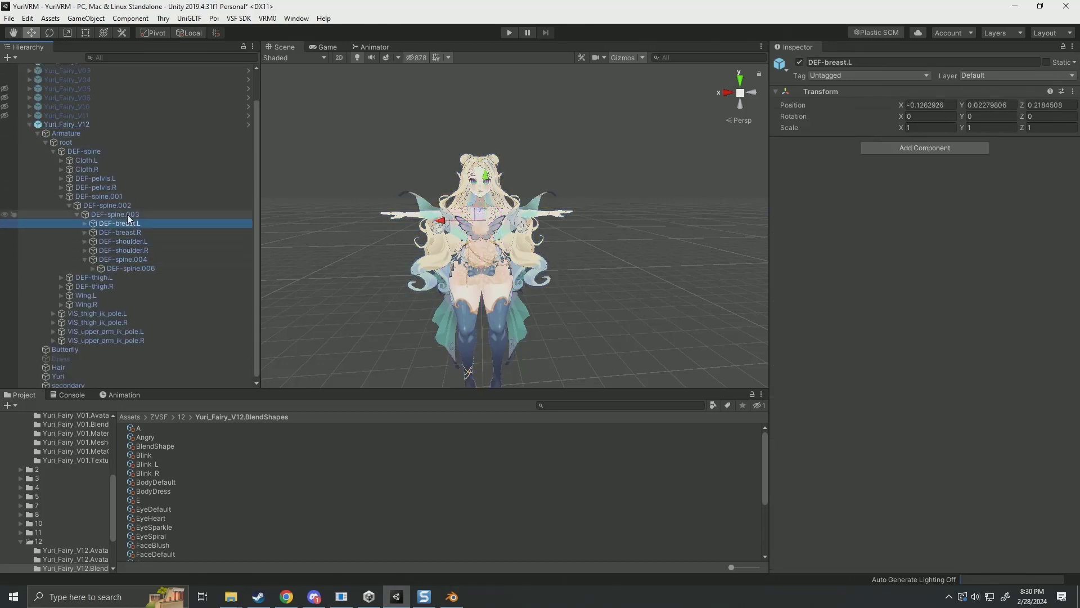
left_click(123, 204)
left_click(124, 215)
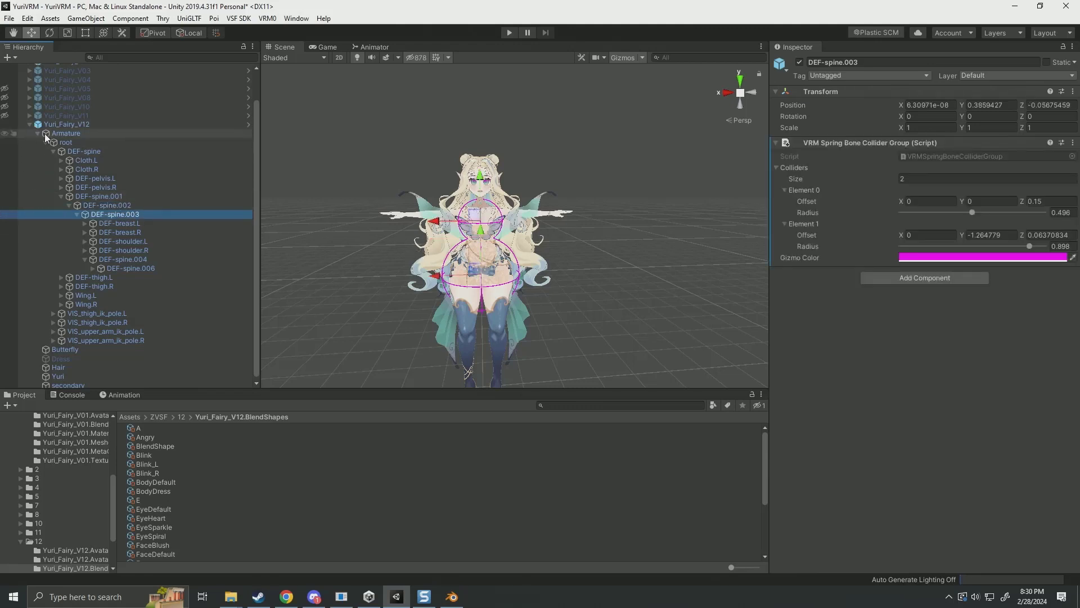
left_click(54, 151)
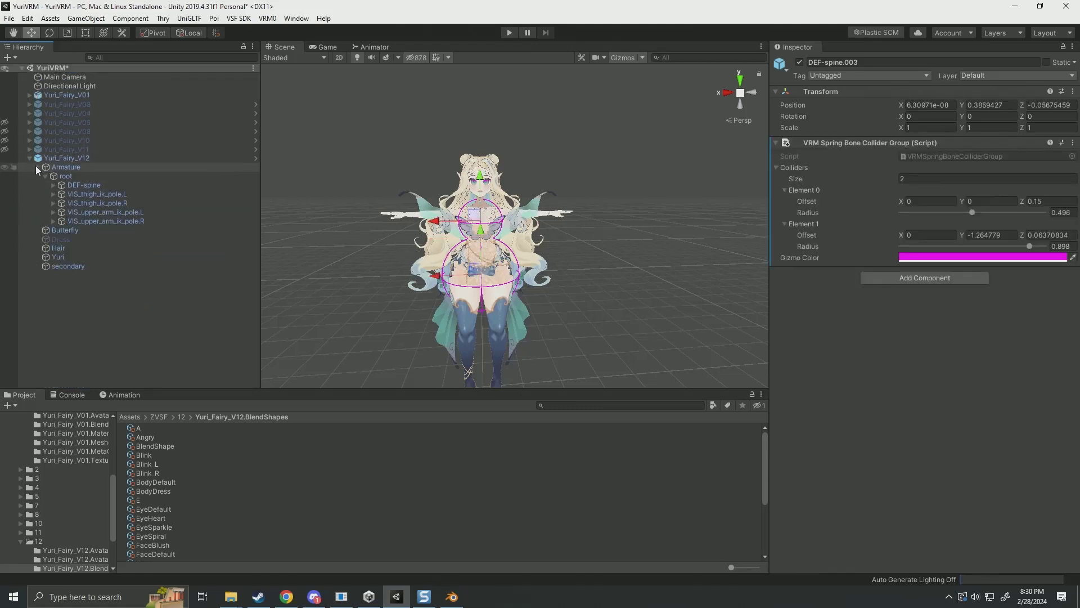
left_click(46, 176)
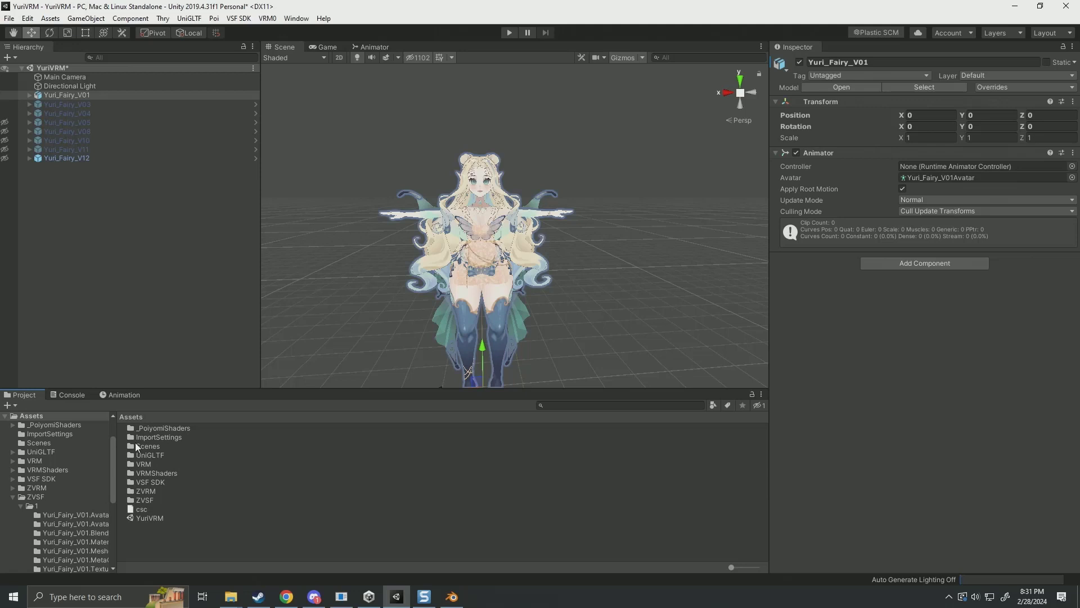
Show the project's ZVRM folder in File Explorer beside the Exports folder containing the exported FBX files.
double_click(150, 491)
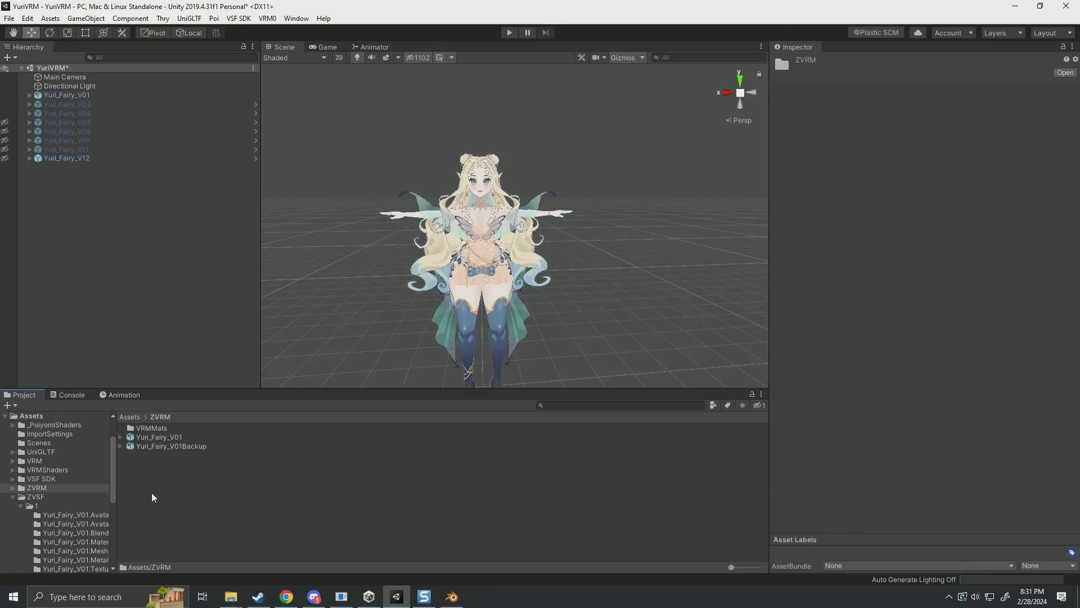
right_click(305, 461)
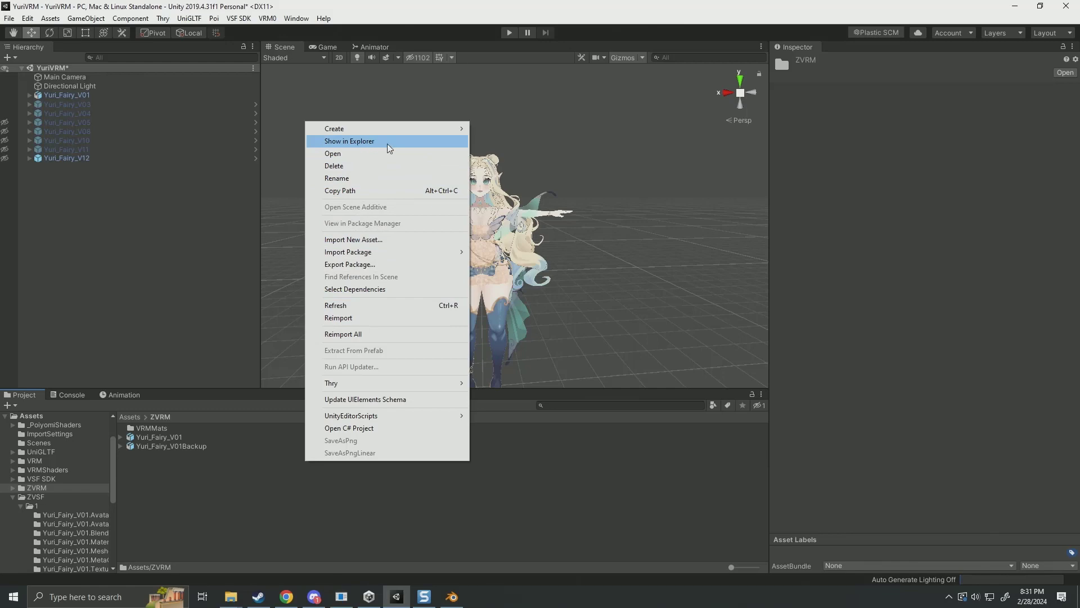
left_click(233, 601)
left_click(205, 548)
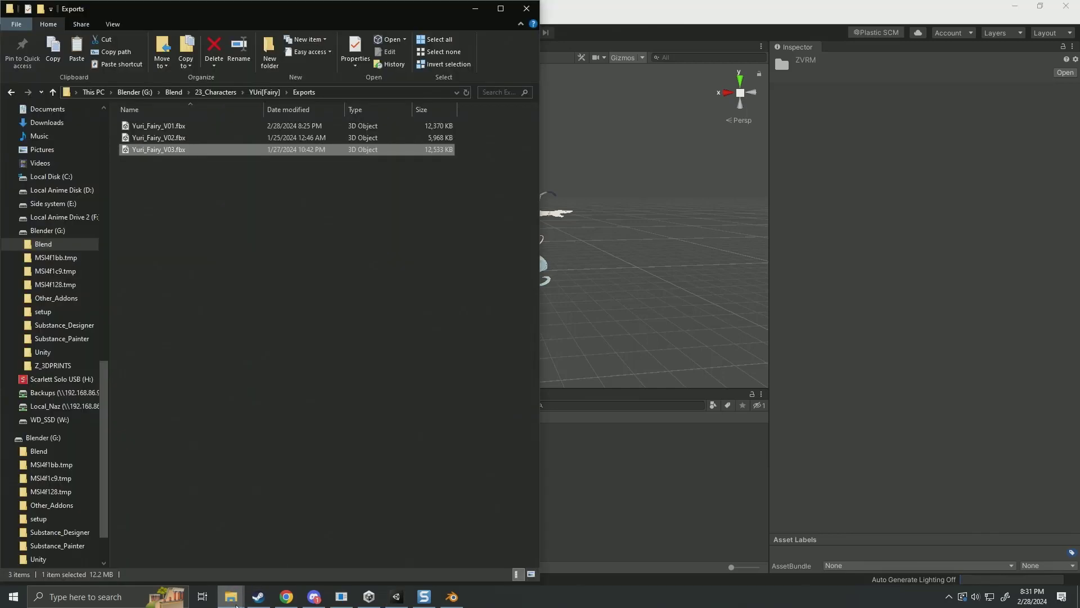
left_click(231, 598)
left_click(278, 554)
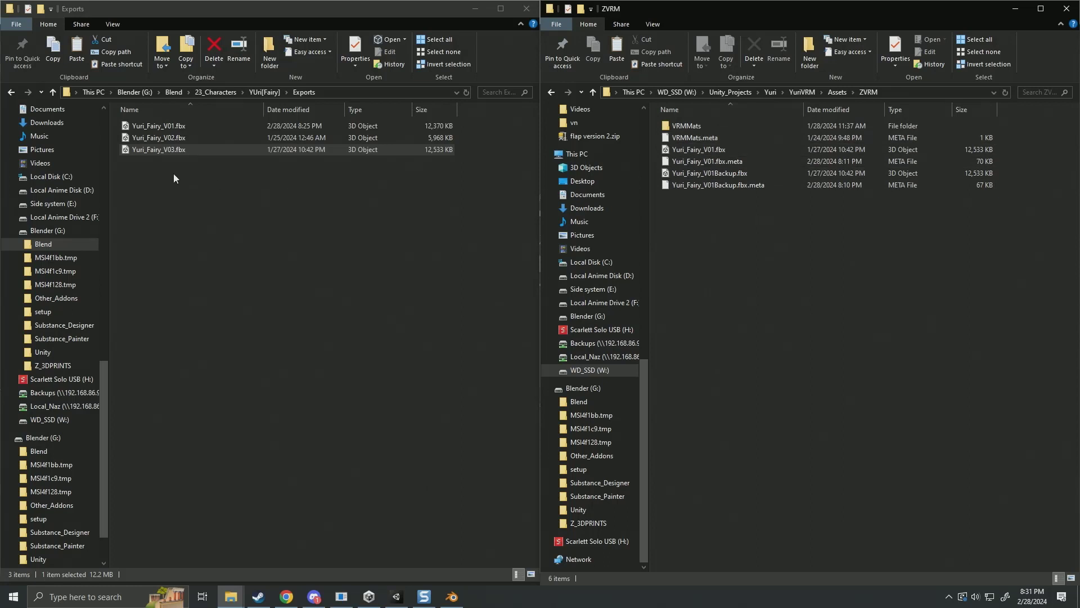
Copy Yuri_Fairy_V01.fbx from Exports into ZVRM, replacing the existing file, and return to Unity.
left_click(168, 125)
left_click_drag(141, 125, 831, 262)
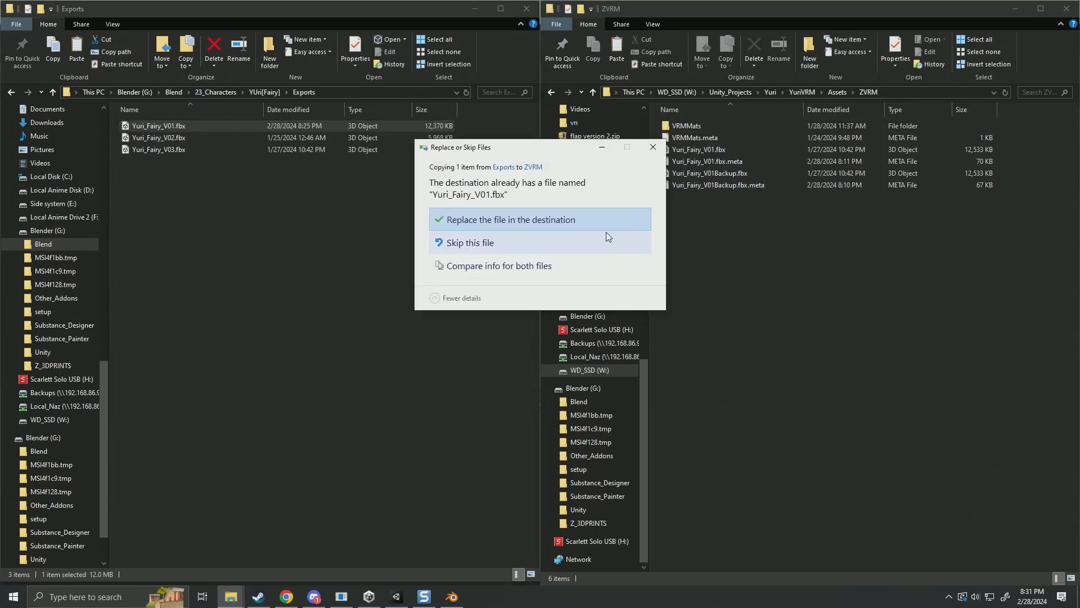
left_click(541, 221)
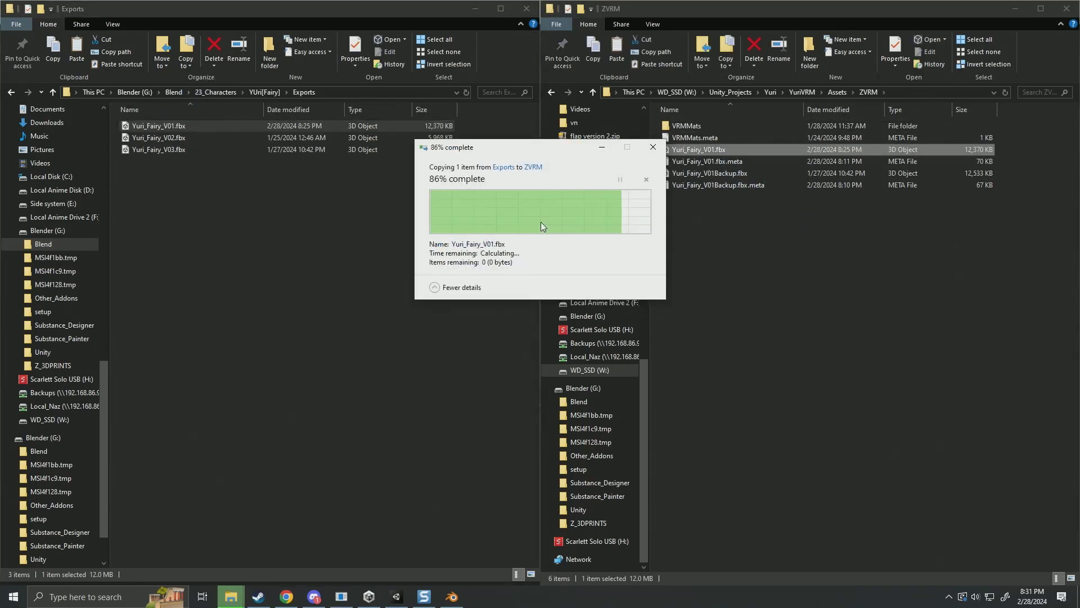
left_click(1015, 8)
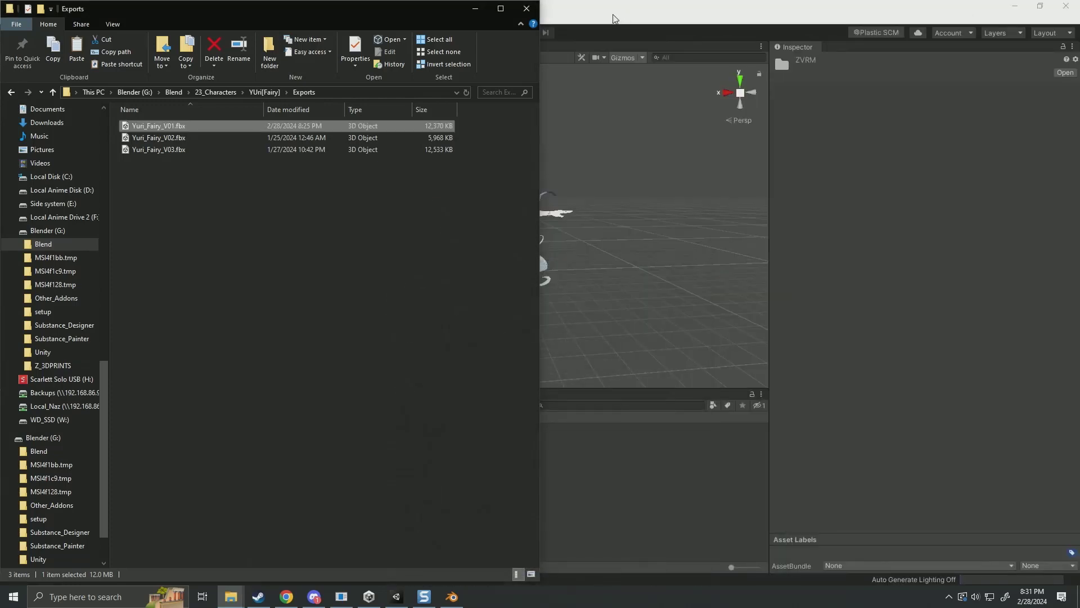
left_click(475, 9)
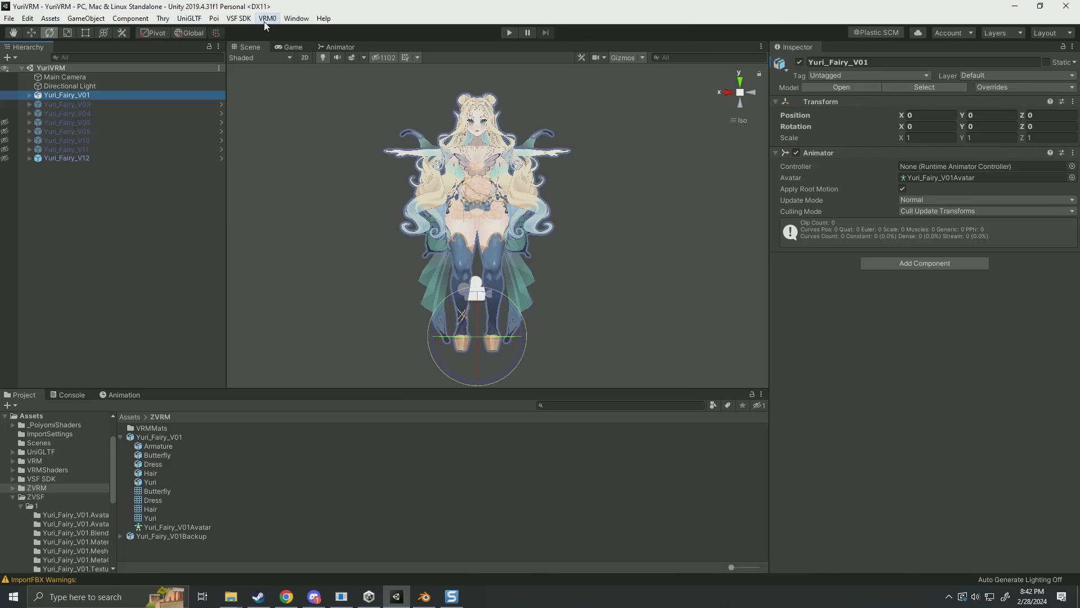
Set up a UniVRM export of Yuri_Fairy_V01 with title Yuri, version V01, the author's name and license type CC_BY_NC.
left_click(266, 19)
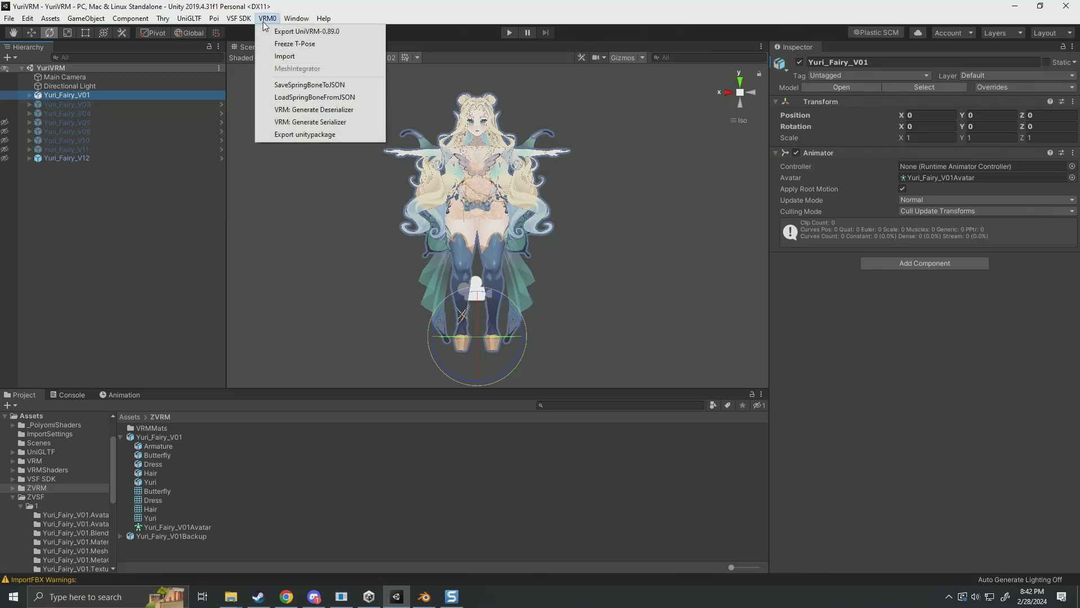
left_click(307, 32)
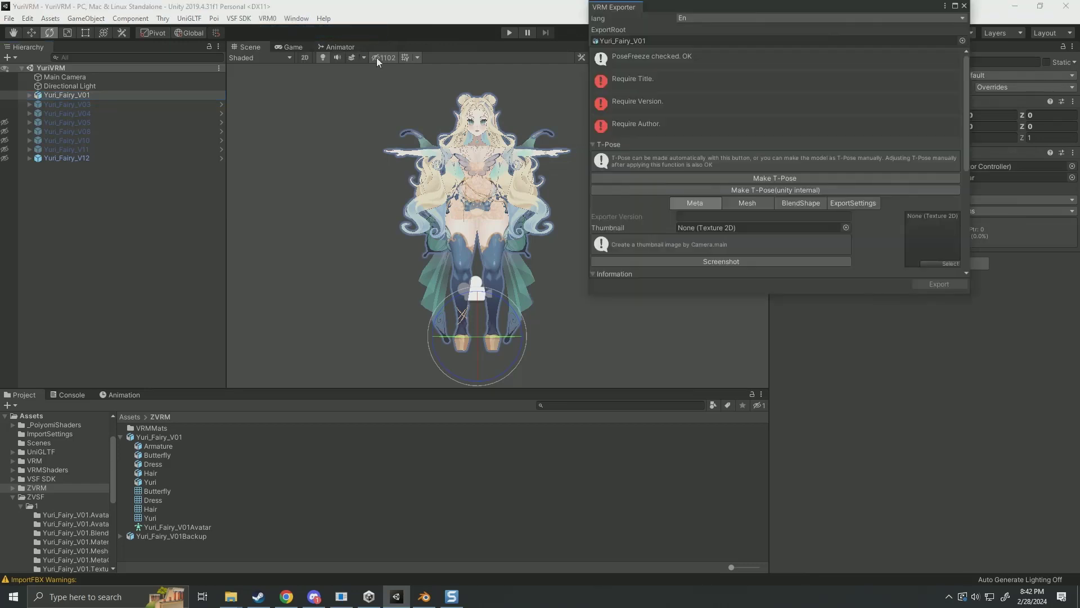
scroll(695, 175, "down", 2)
scroll(695, 175, "down", 3)
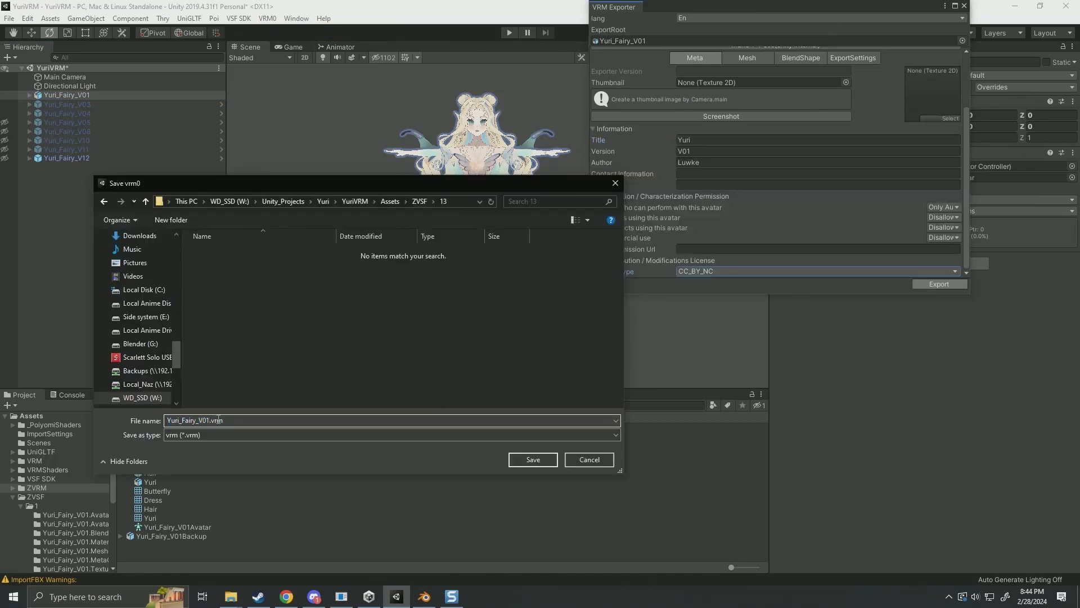
Export the avatar as Yuri_Fairy_V13.vrm into the ZVSF/13 folder.
key("BackSpace")
key("BackSpace")
type("13")
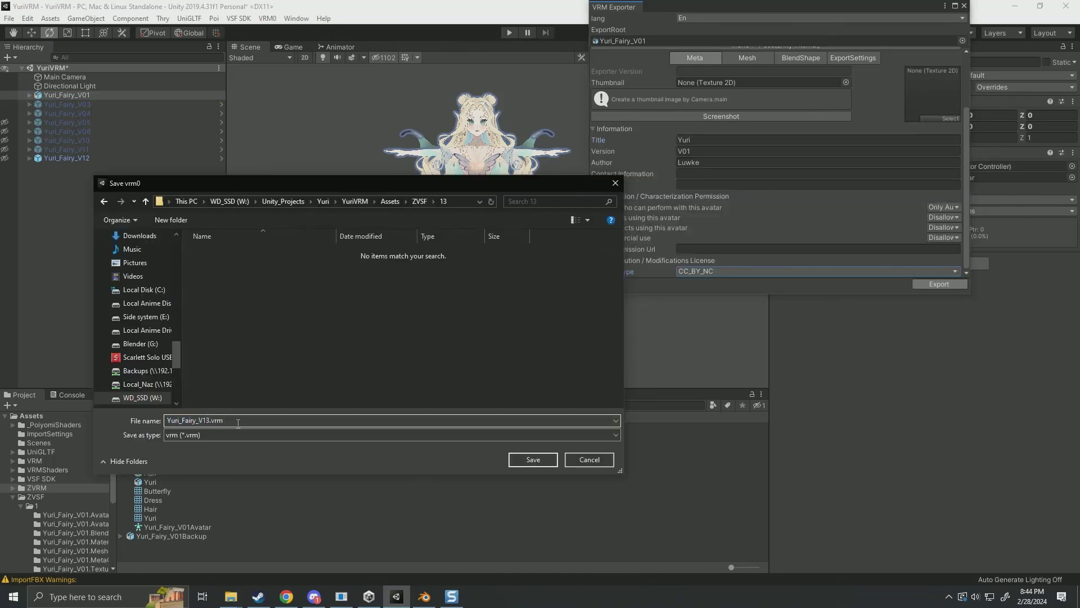
left_click(530, 460)
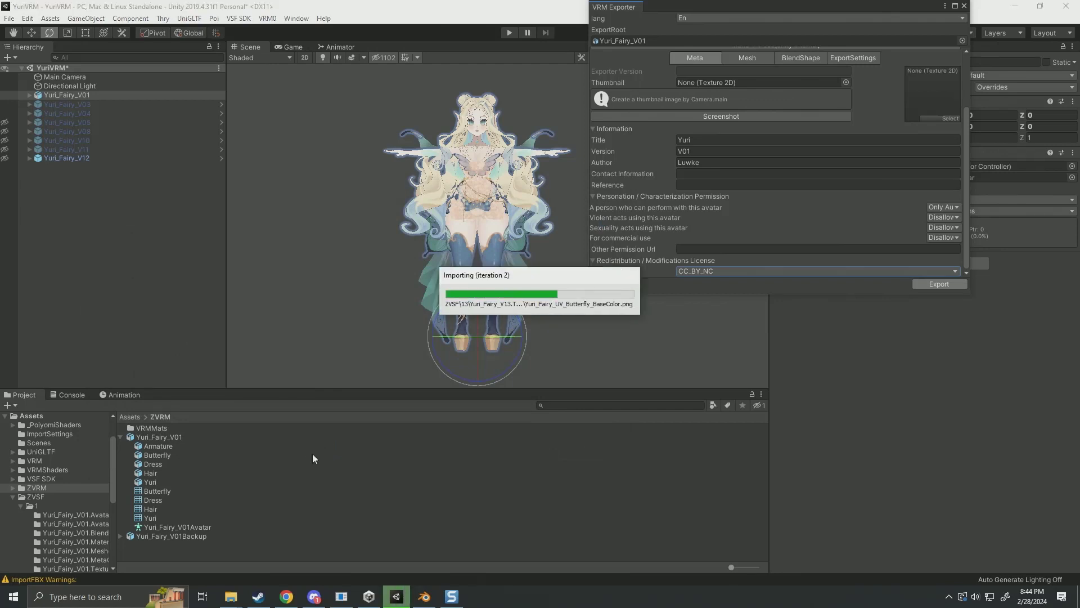
Deactivate Yuri_Fairy_V12 and hide Yuri_Fairy_V01 in the scene.
left_click(77, 156)
left_click(800, 61)
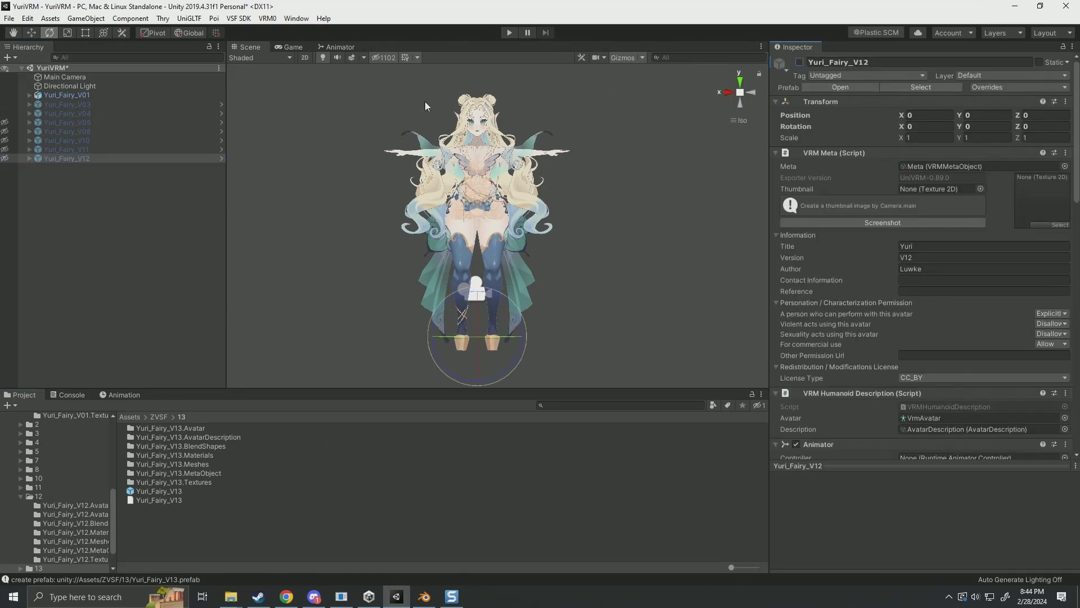
left_click(119, 96)
left_click(5, 95)
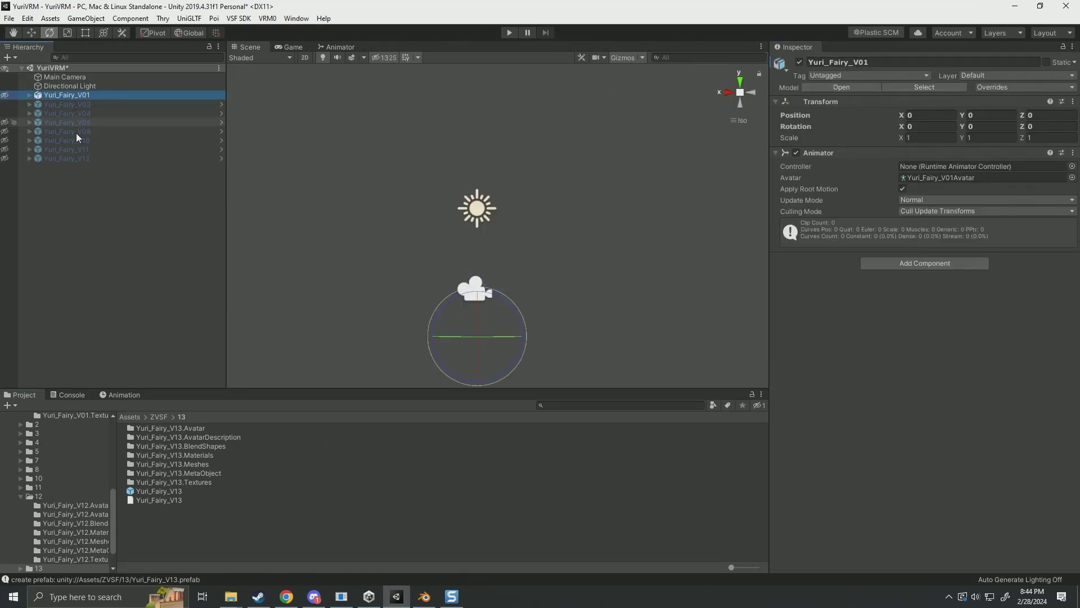
Add the Yuri_Fairy_V13 prefab to the scene hierarchy and deactivate its Dress mesh.
left_click_drag(171, 490, 79, 168)
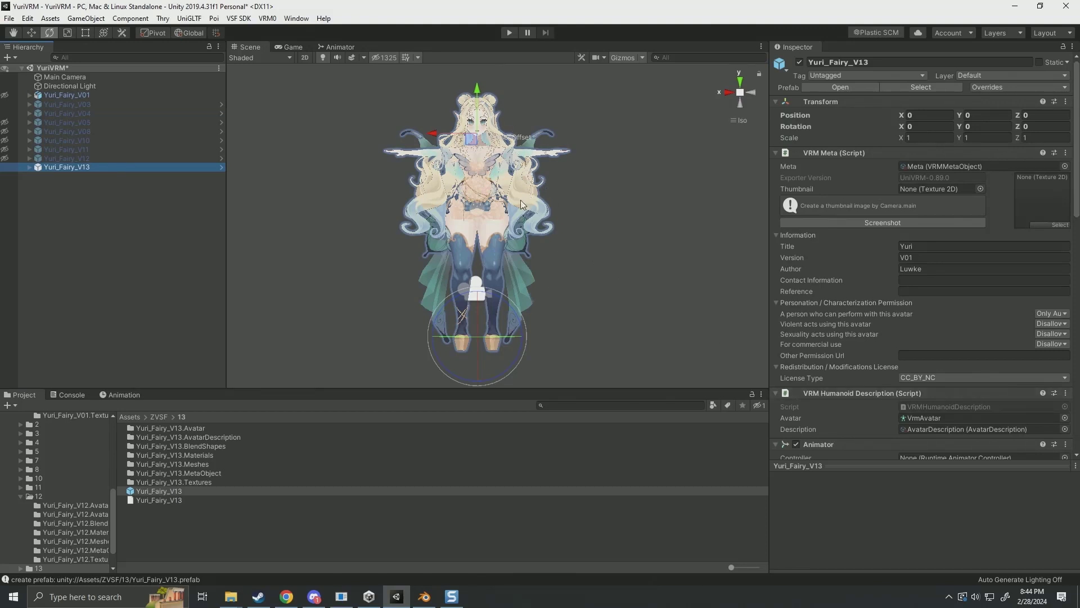
left_click(29, 167)
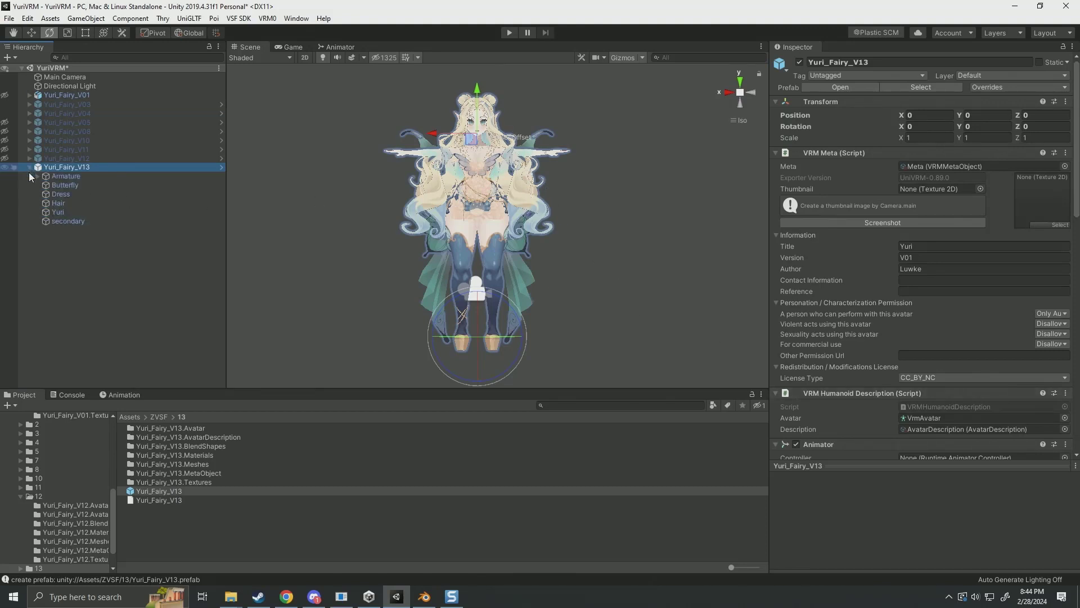
left_click(48, 195)
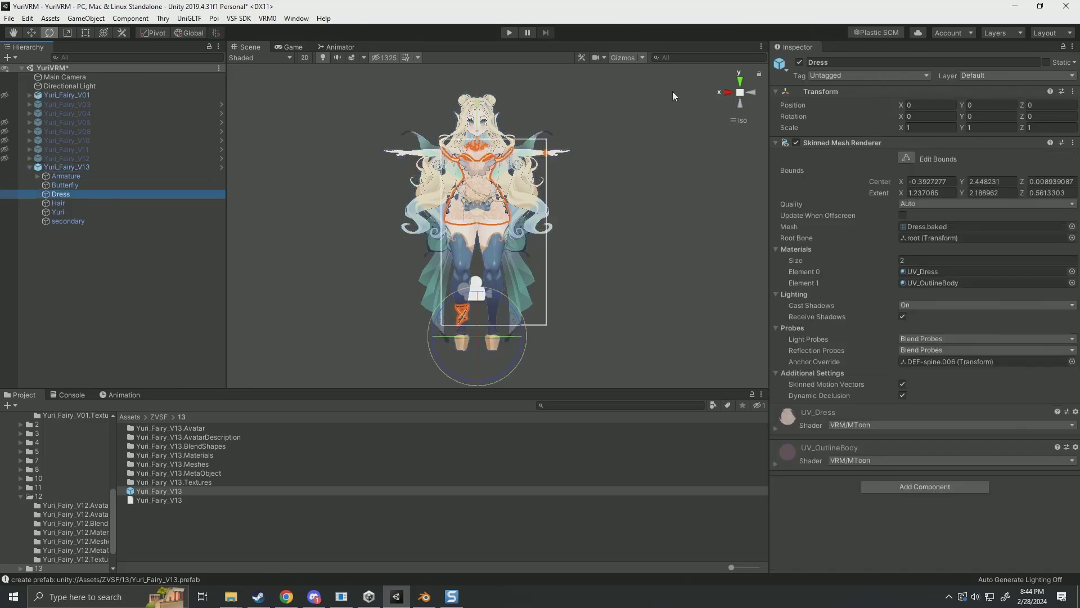
left_click(800, 62)
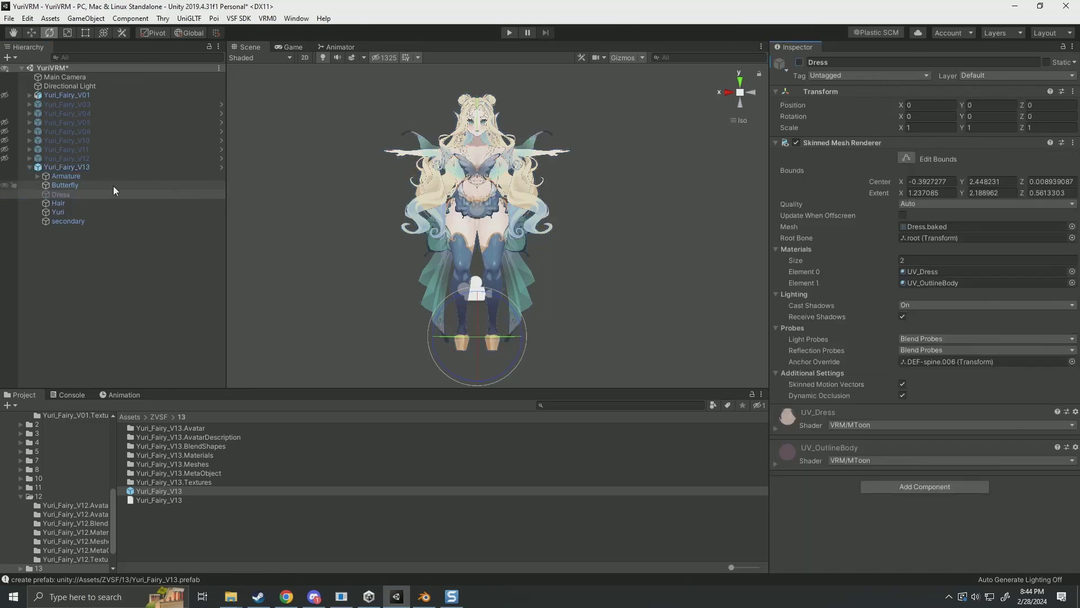
left_click(29, 167)
Apply the saved VRMLookAtBoneApplyer preset to Yuri_Fairy_V13's VRM Look At Bone Applyer component.
left_click(60, 166)
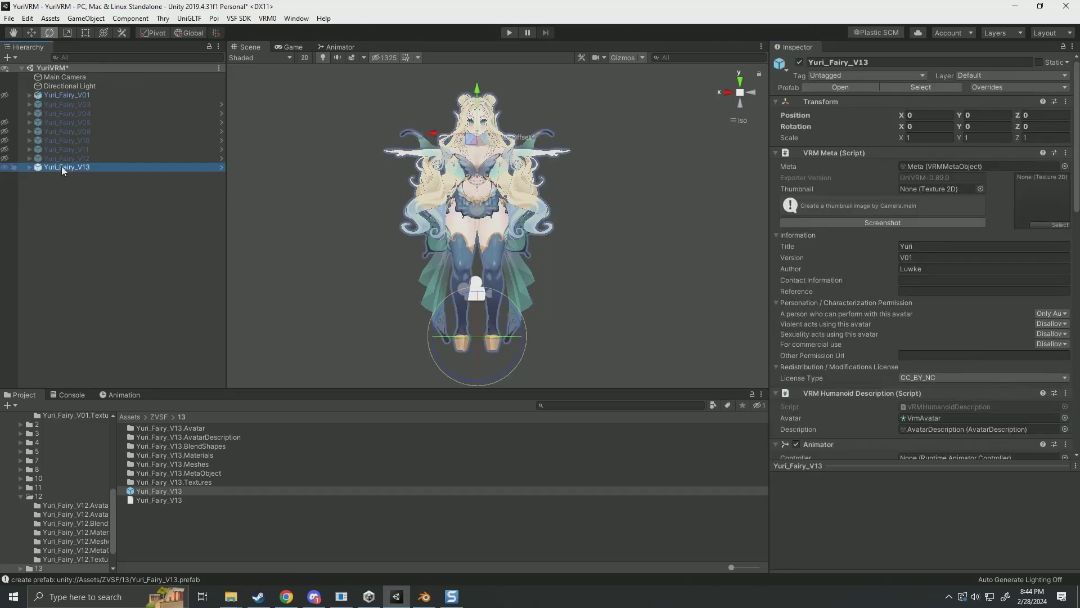
scroll(855, 301, "down", 10)
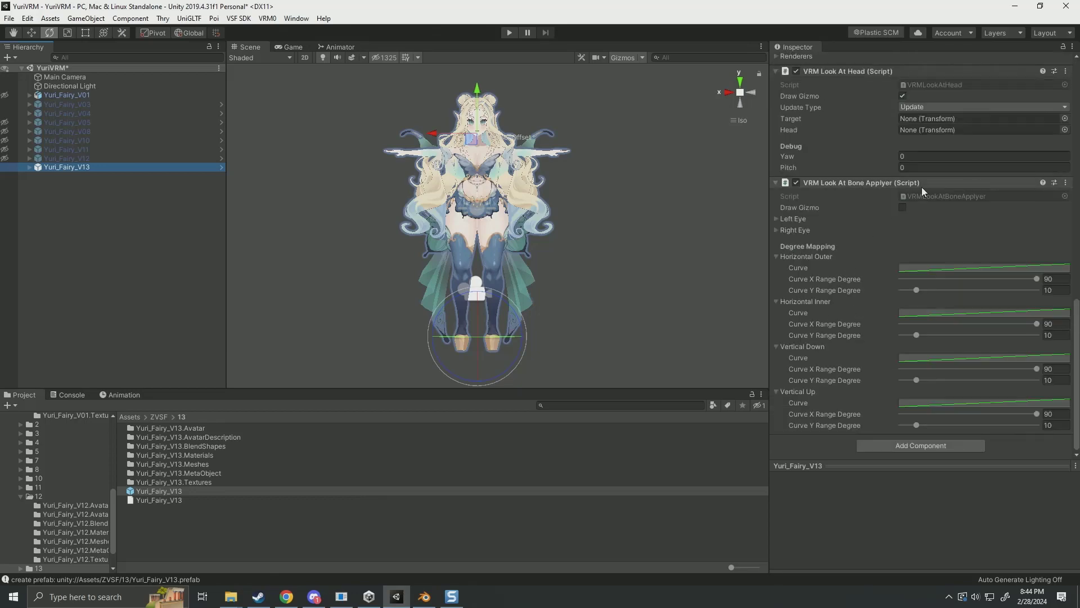
left_click(1054, 182)
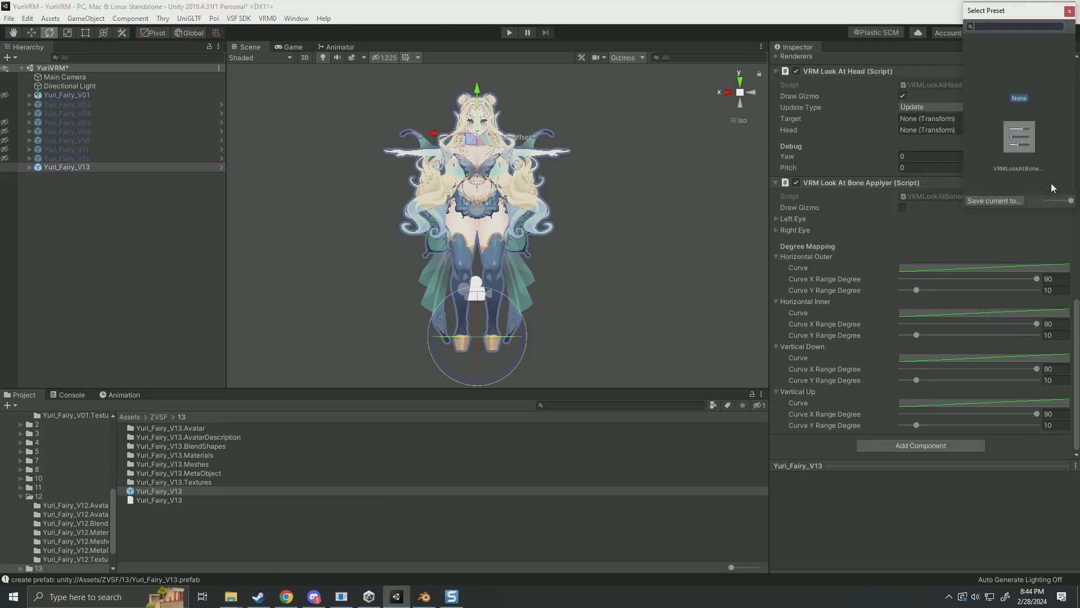
left_click(1019, 144)
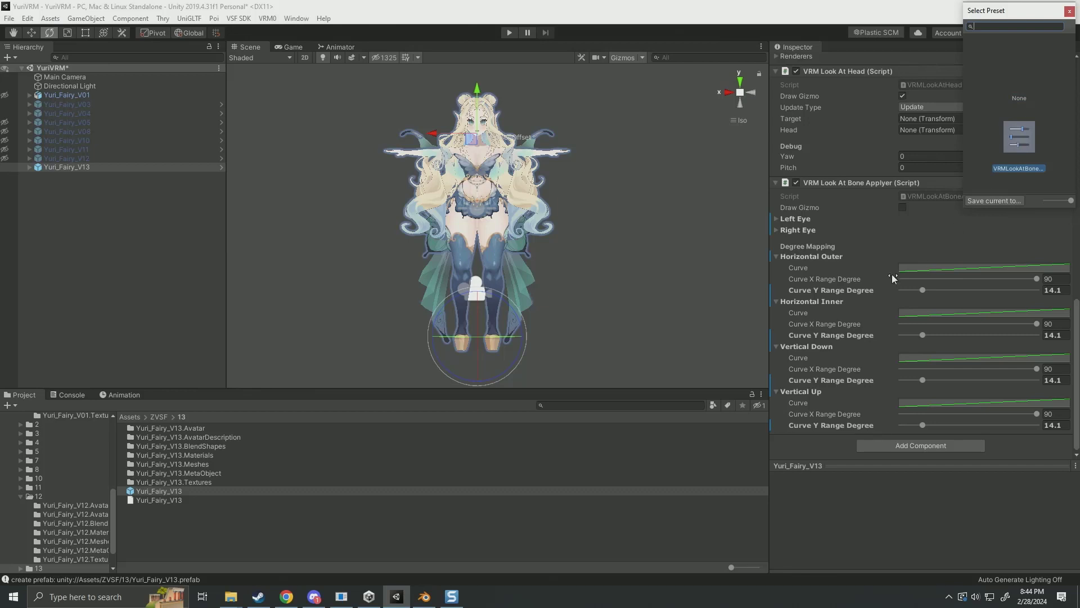
left_click(1069, 11)
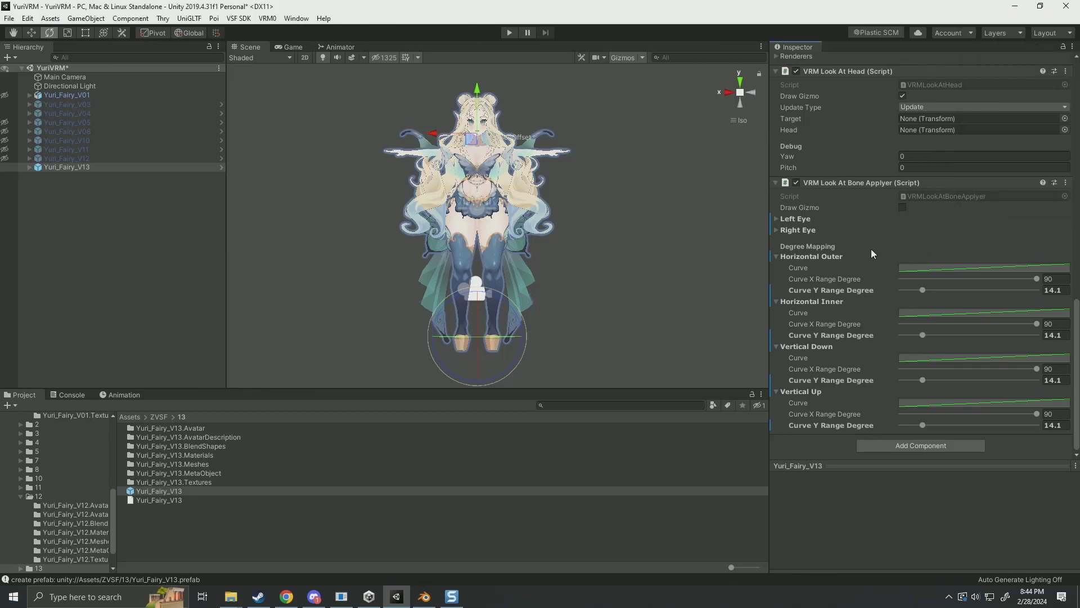
Load the spring bones onto Yuri_Fairy_V13 from VRMSpring.json in the ImportSettings folder.
left_click(70, 167)
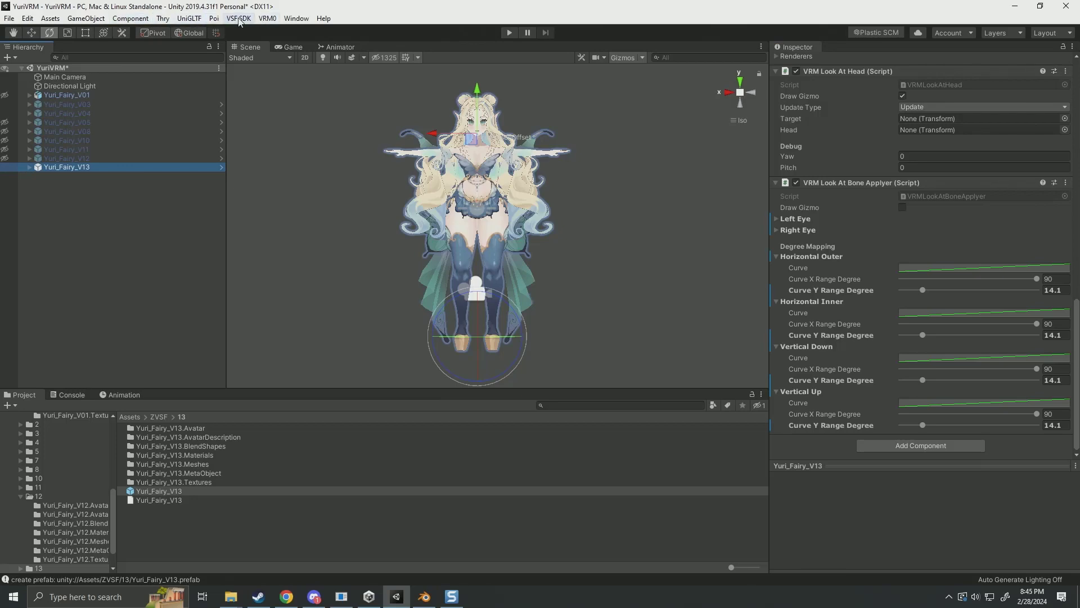
left_click(267, 18)
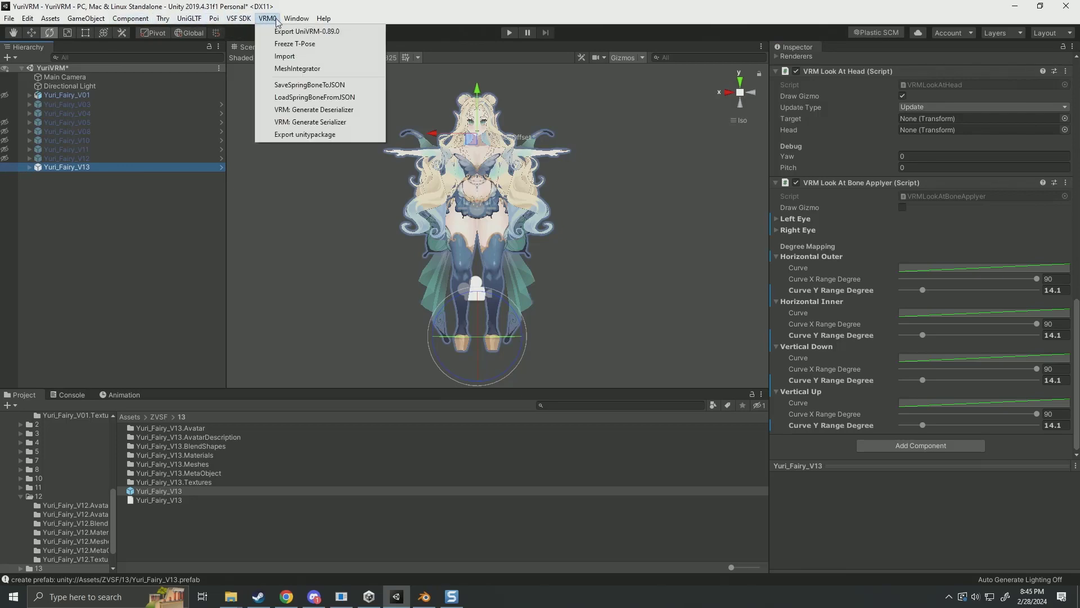
left_click(306, 100)
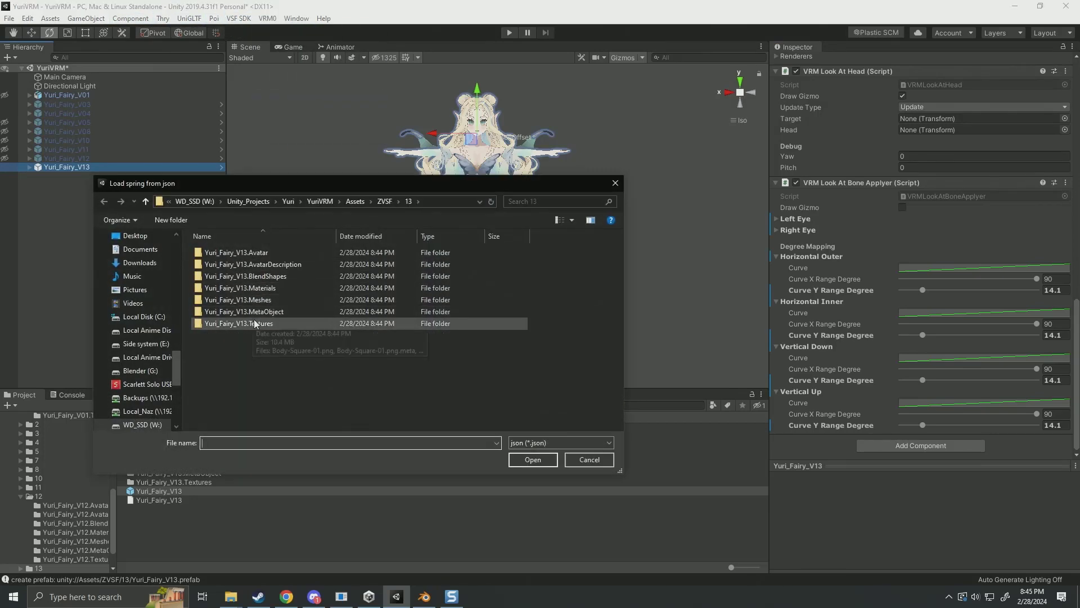
left_click(382, 200)
left_click(387, 201)
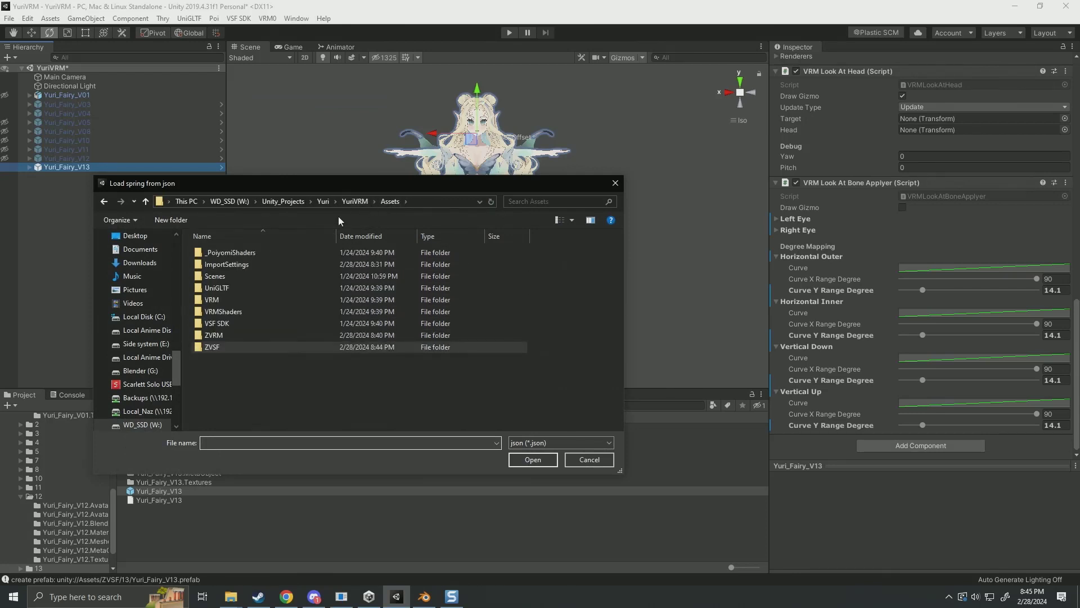
double_click(242, 269)
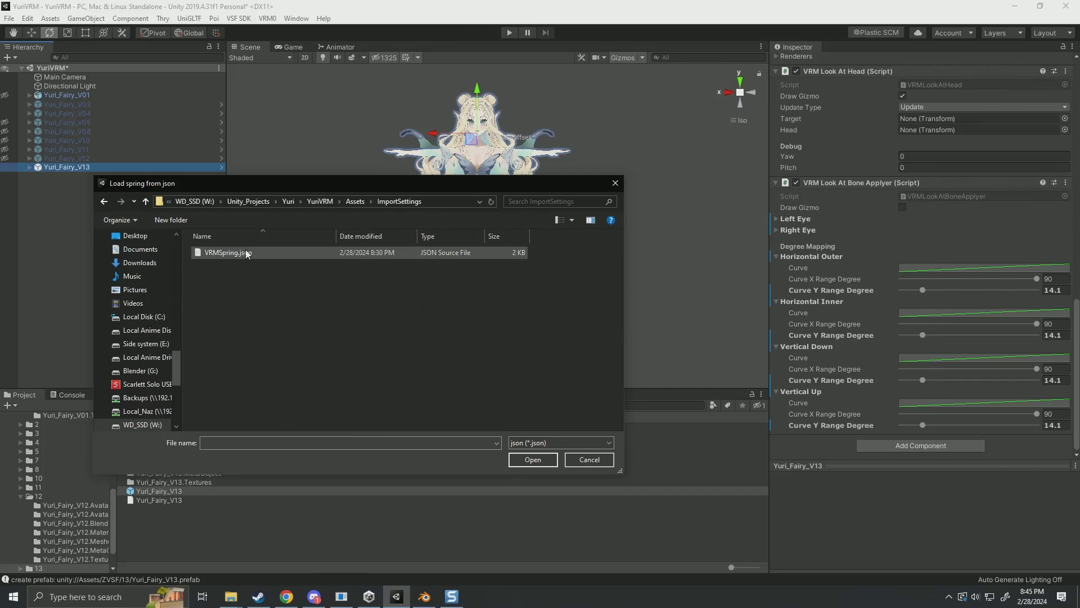
double_click(245, 254)
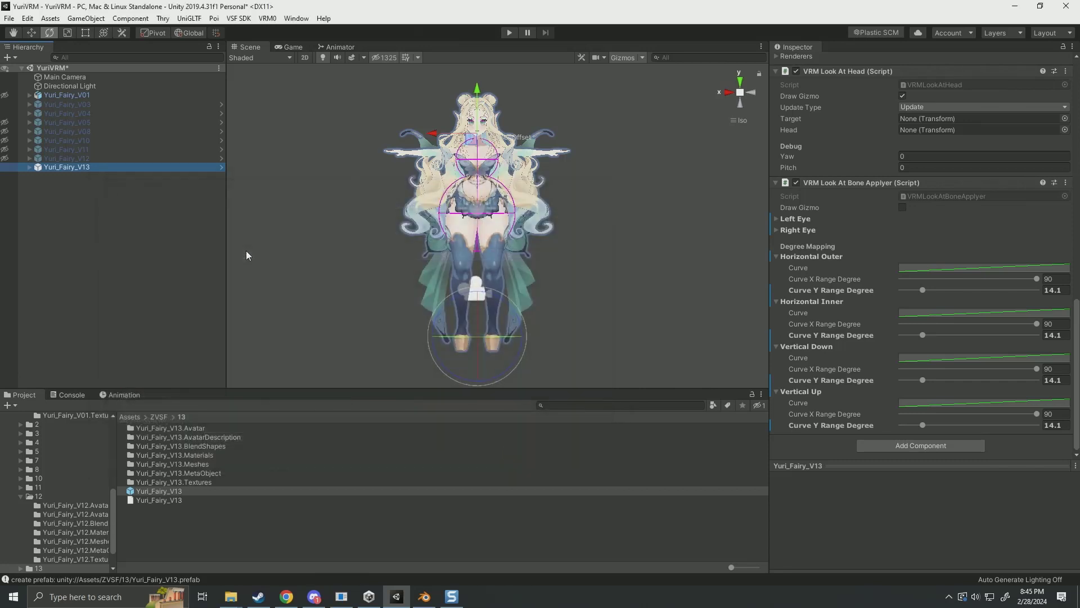
Inspect the spring bones on Yuri_Fairy_V13's secondary object and test them in play mode by moving the avatar.
left_click(29, 167)
left_click(76, 221)
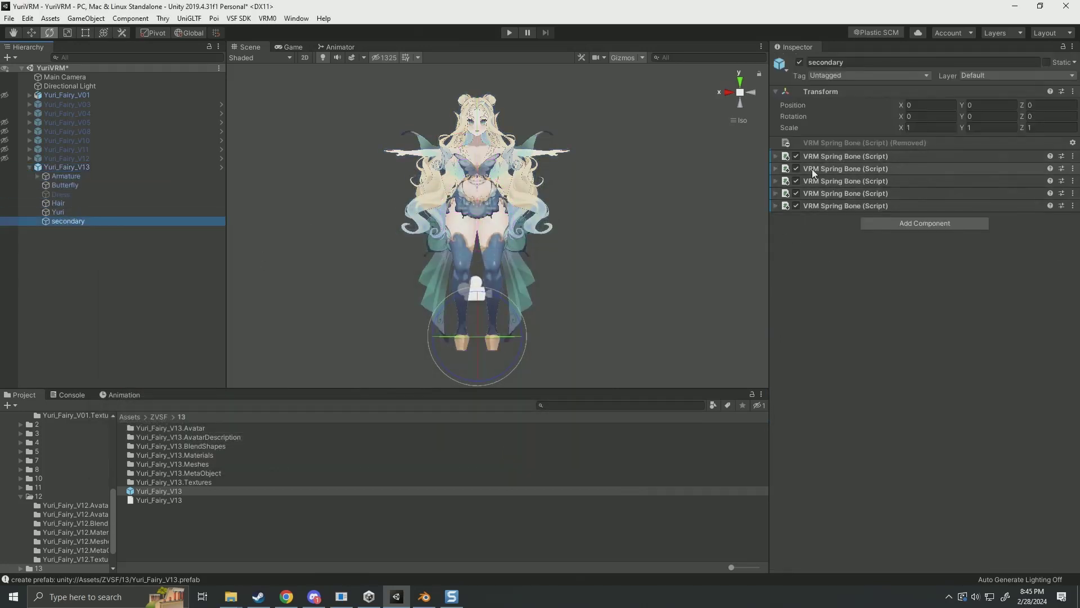
left_click(509, 33)
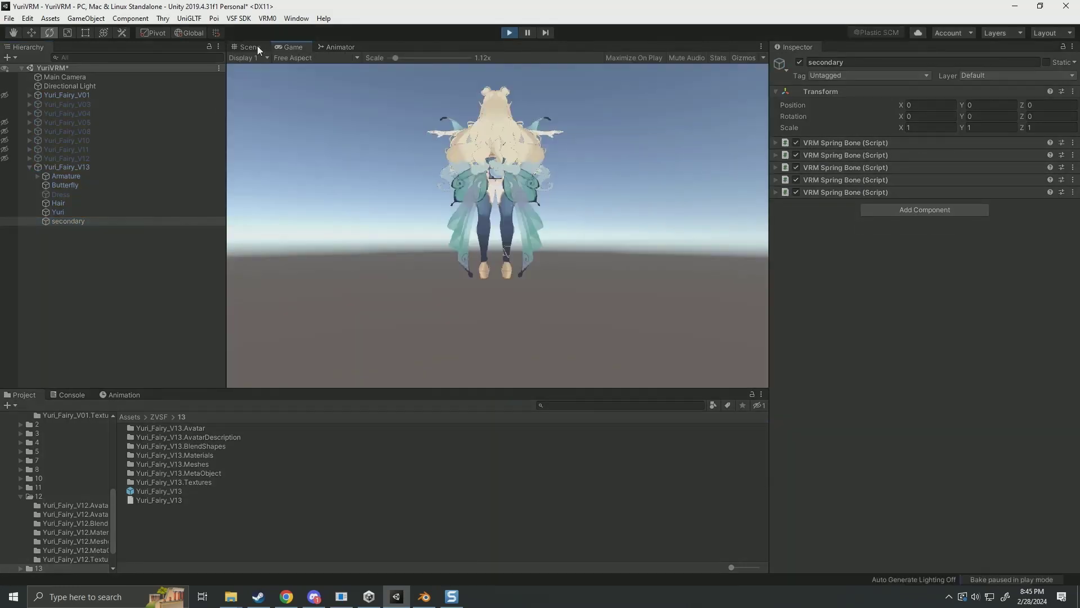
left_click(250, 47)
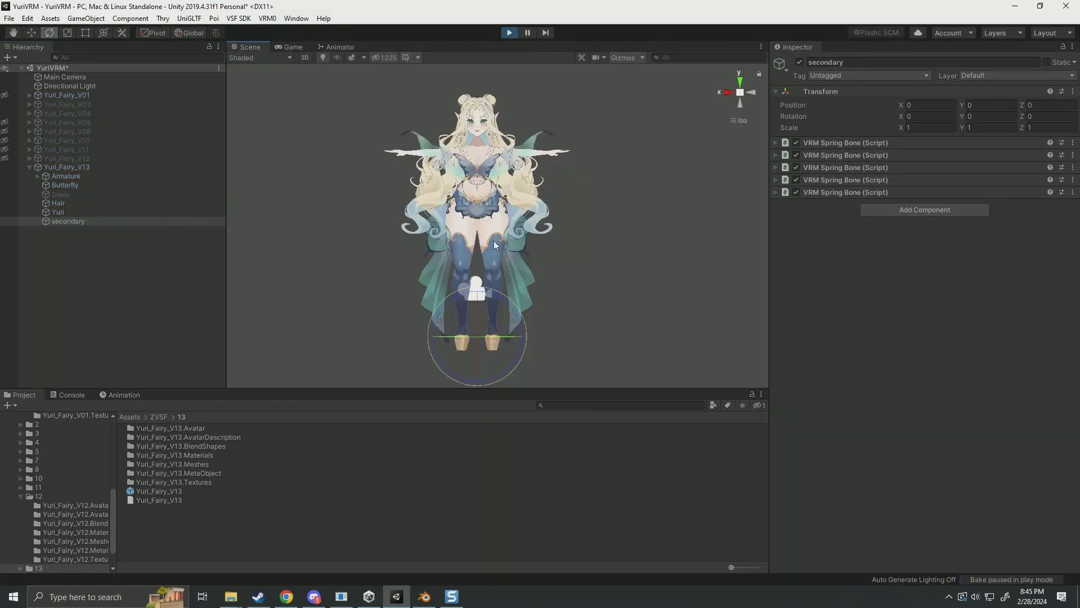
left_click(36, 33)
left_click_drag(482, 288, 479, 267)
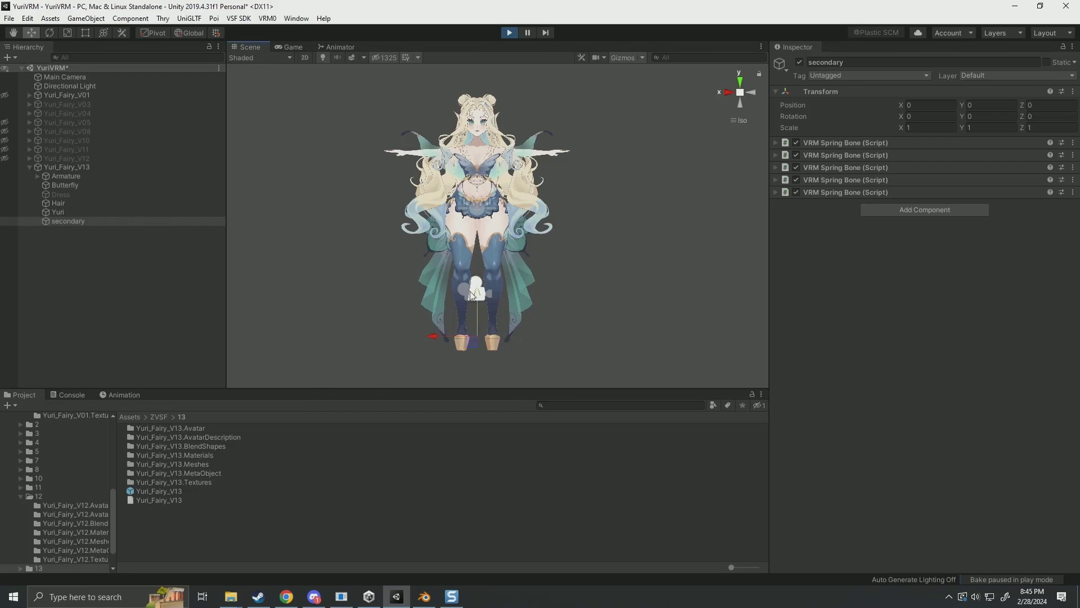
left_click(67, 167)
mouse_move(479, 296)
left_mouse_down()
mouse_move(474, 277)
mouse_move(477, 295)
left_mouse_up()
left_click(509, 33)
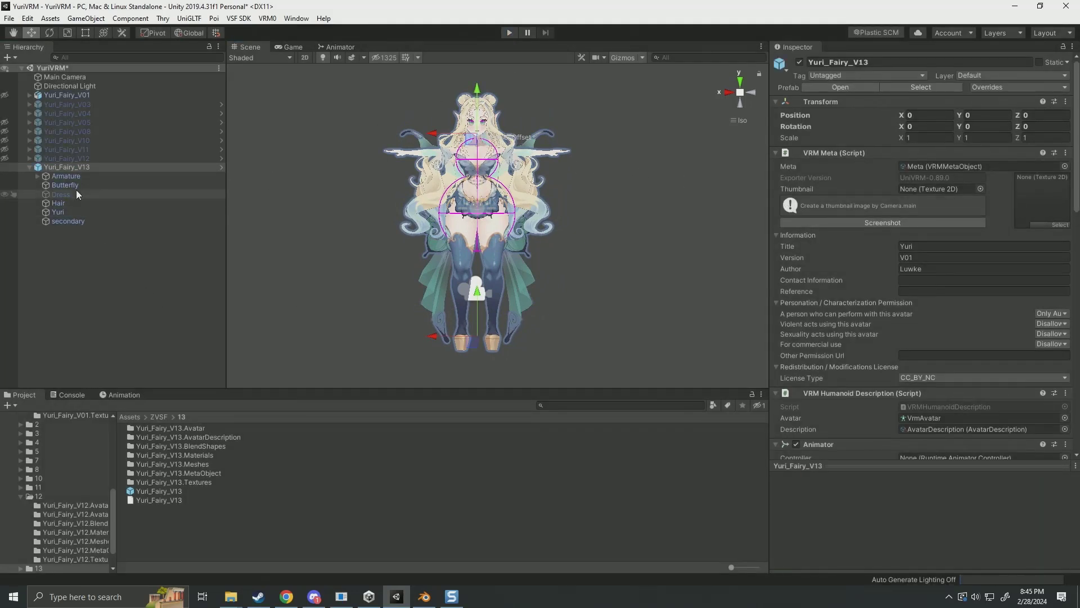
Open the BlendShape asset assigned to Yuri_Fairy_V13's VRM Blend Shape Proxy.
left_click(73, 170)
scroll(860, 236, "down", 5)
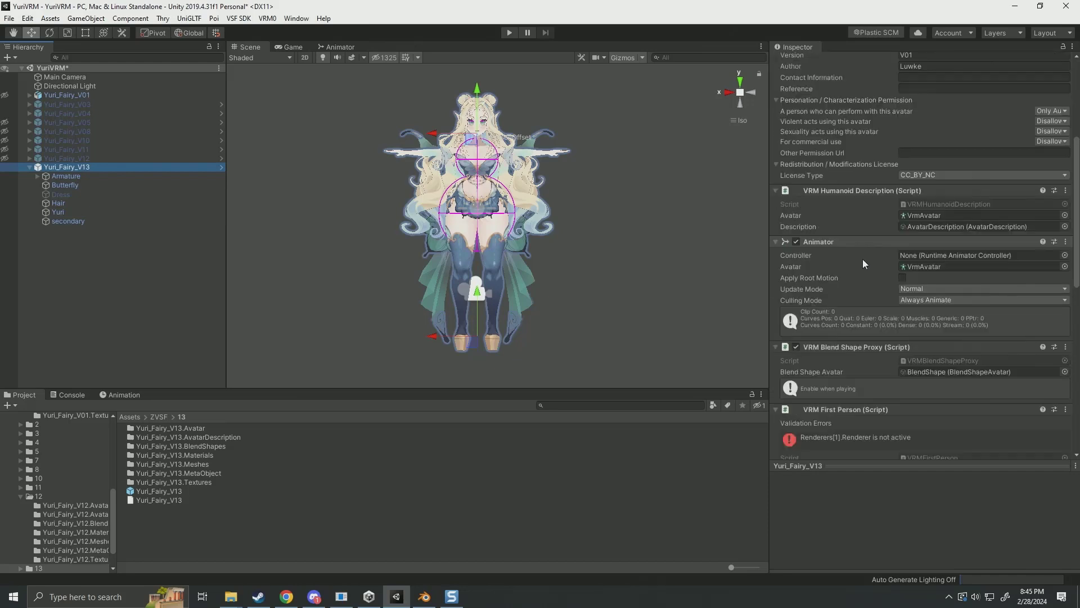
scroll(865, 262, "down", 3)
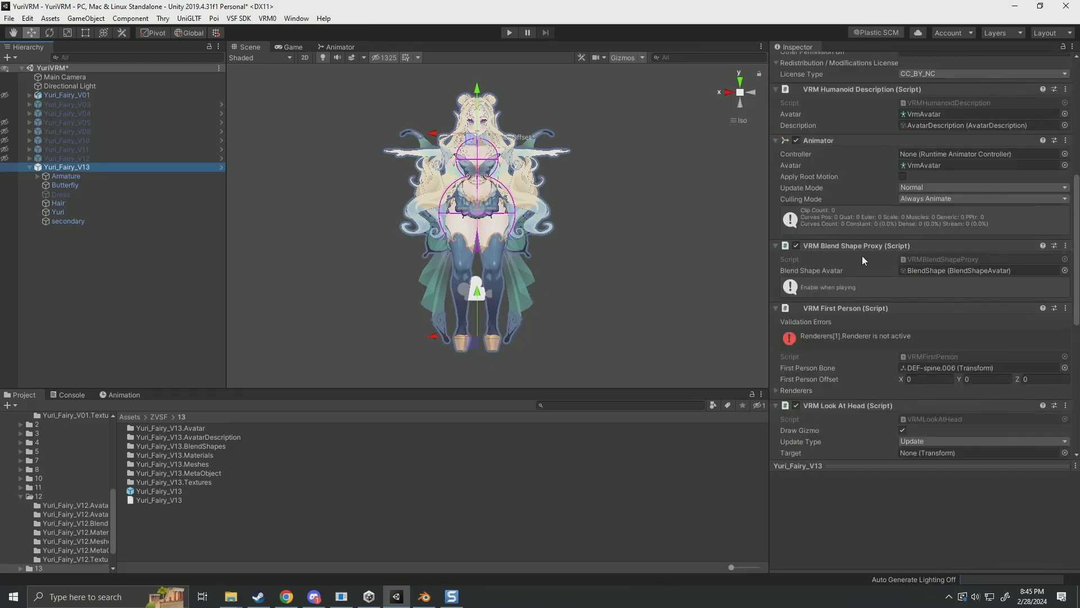
double_click(929, 270)
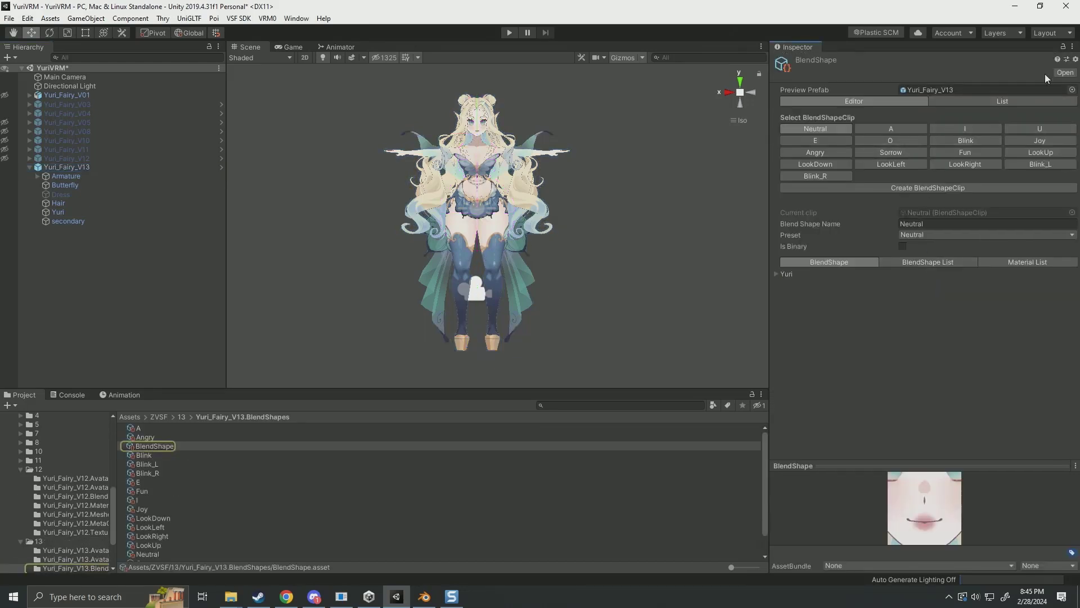
Apply the first saved BlendShapeAvatar preset to Yuri_Fairy_V13's BlendShape asset.
left_click(1067, 60)
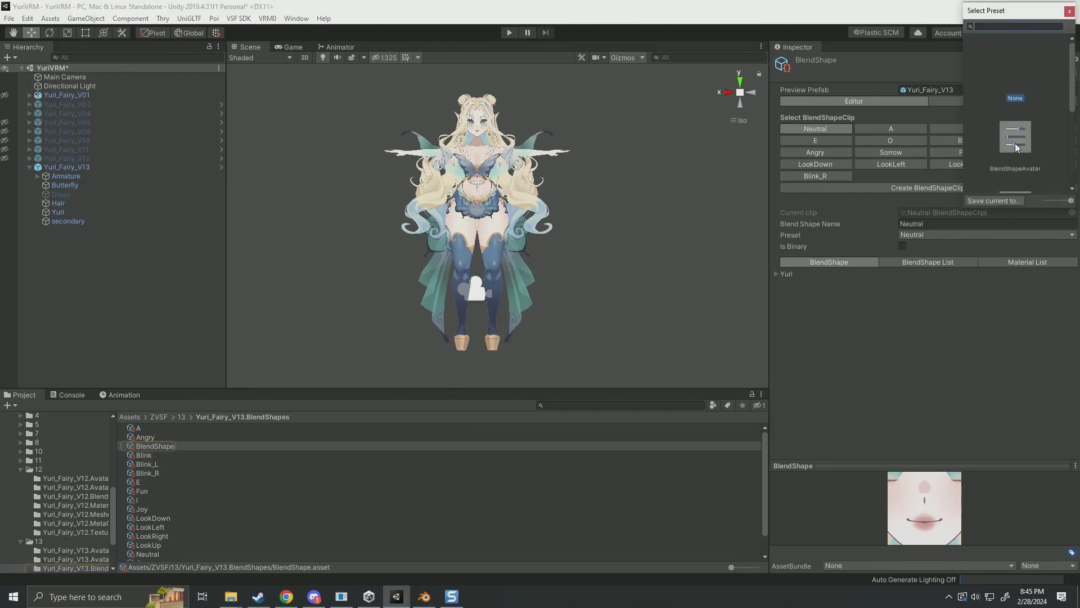
scroll(1016, 145, "down", 1)
scroll(1038, 143, "down", 2)
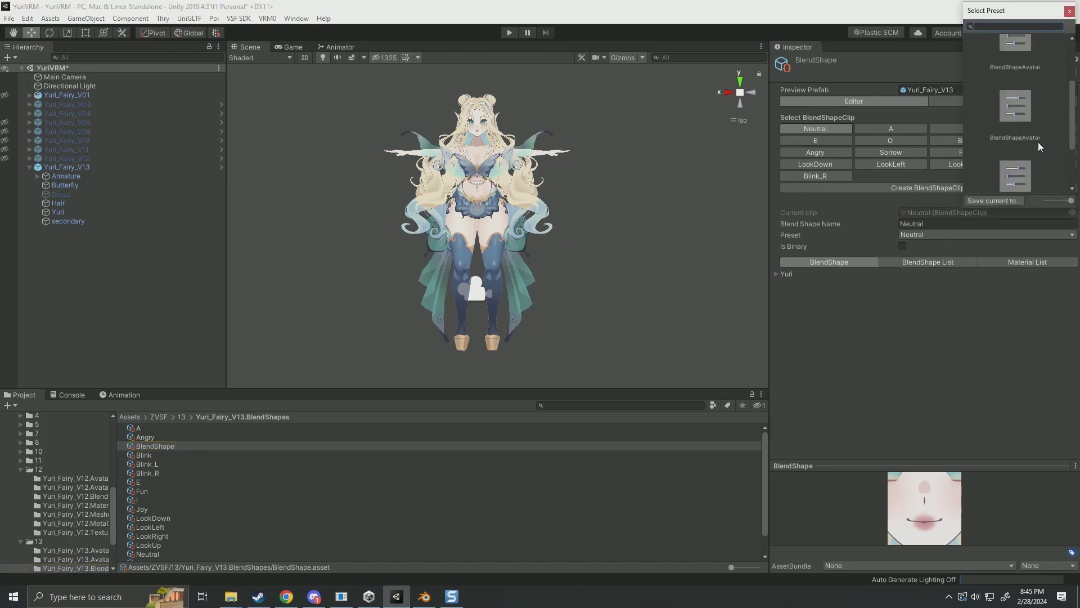
scroll(1043, 144, "up", 3)
scroll(1046, 143, "down", 3)
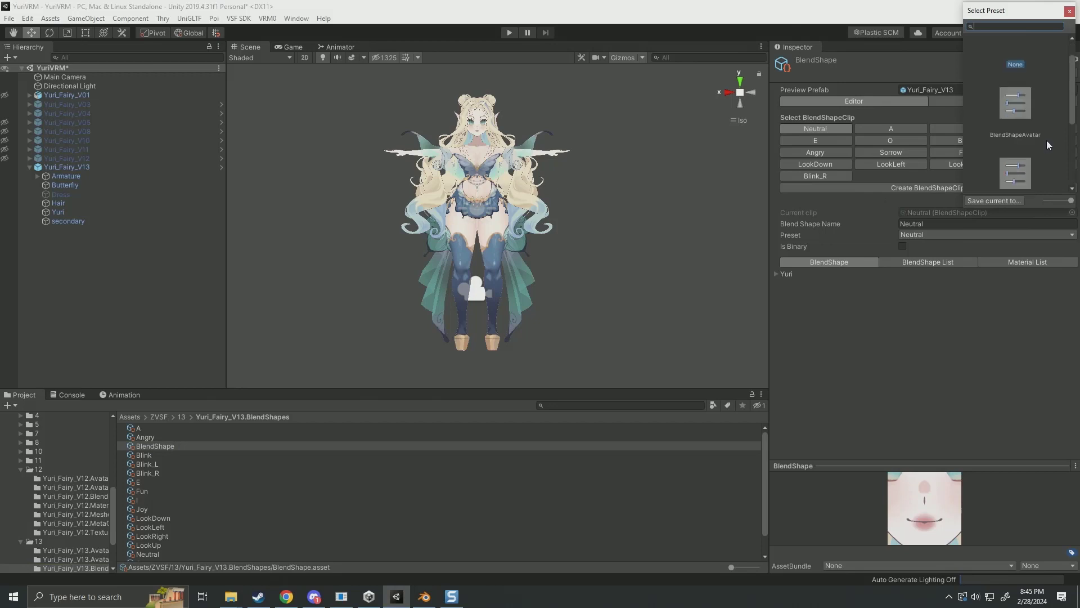
scroll(1046, 141, "up", 2)
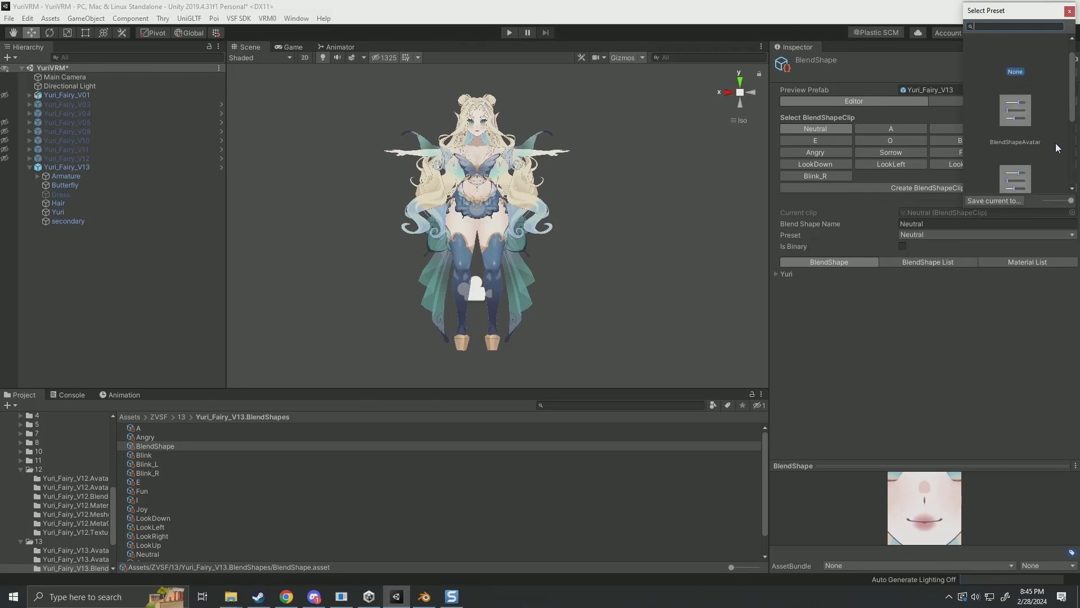
left_click(1018, 175)
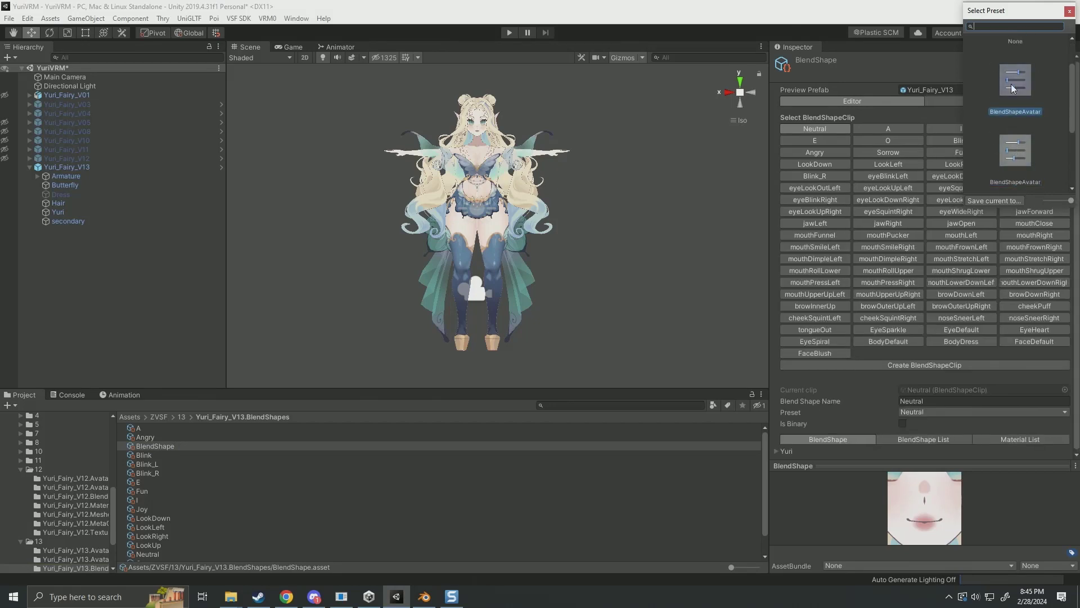
left_click(1008, 90)
scroll(1007, 84, "up", 2)
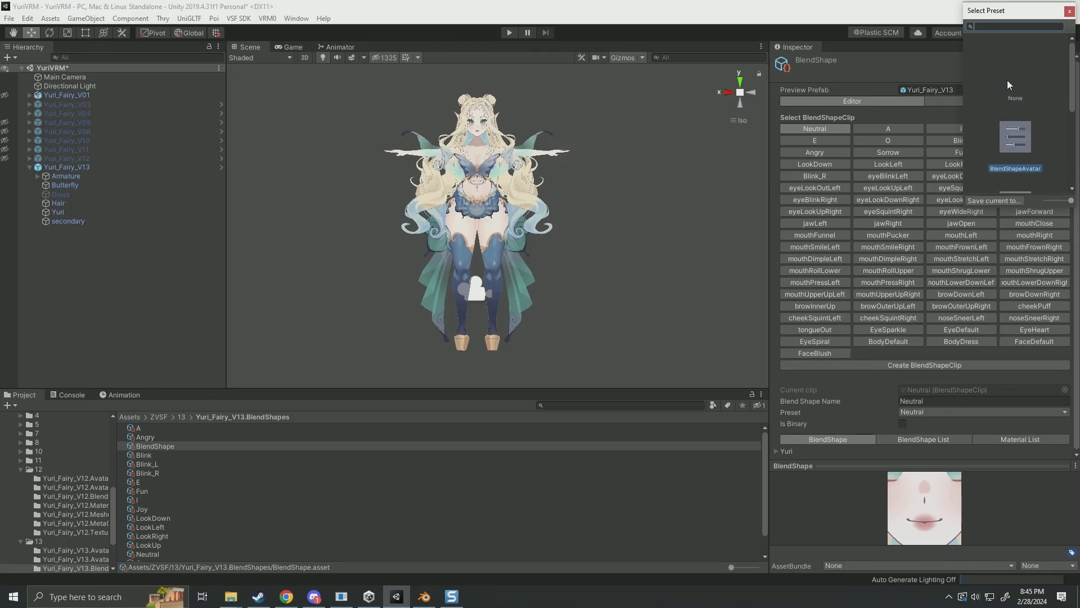
scroll(1023, 147, "down", 5)
scroll(1024, 147, "up", 3)
scroll(1015, 107, "up", 3)
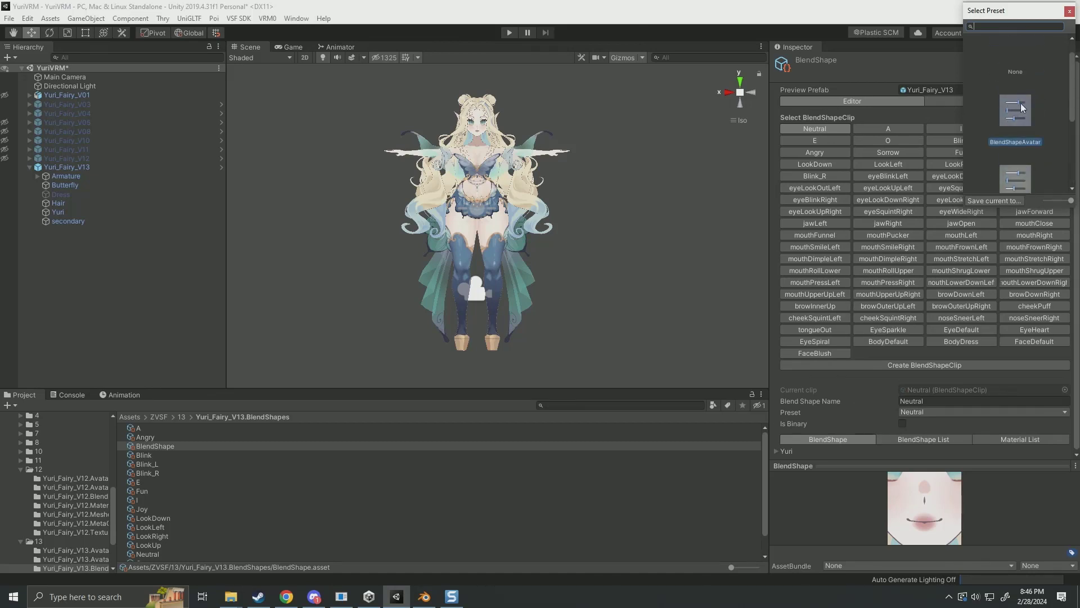
scroll(1021, 112, "down", 3)
scroll(1031, 116, "up", 3)
left_click(1070, 11)
Preview the mouthLeft, mouthPucker, mouthSmileRight and jawRight blend shape clips on Yuri_Fairy_V13.
left_click(954, 234)
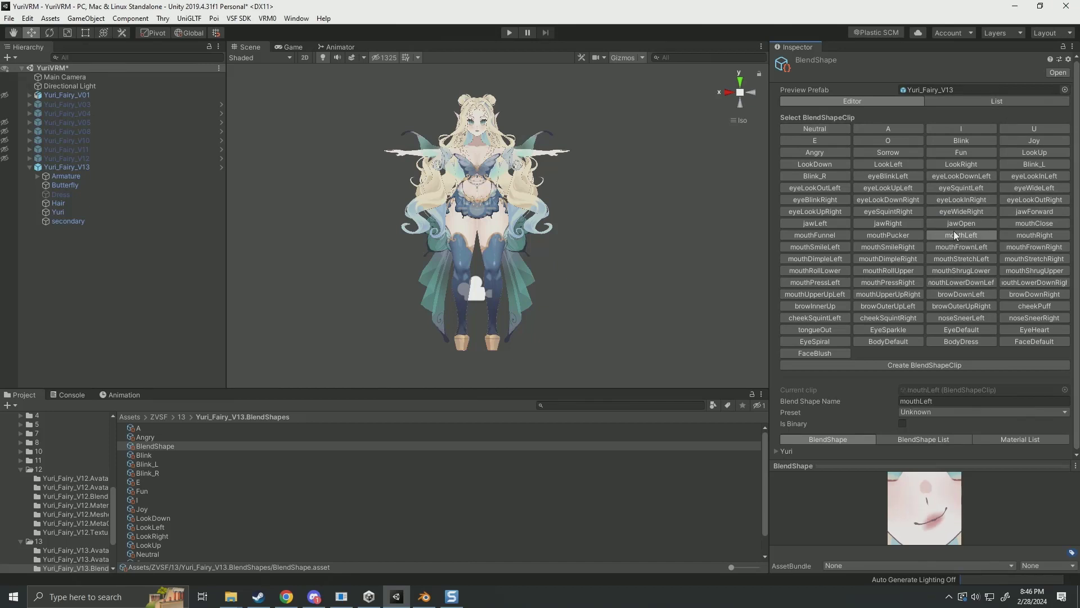
left_click(907, 235)
left_click(880, 248)
left_click(883, 234)
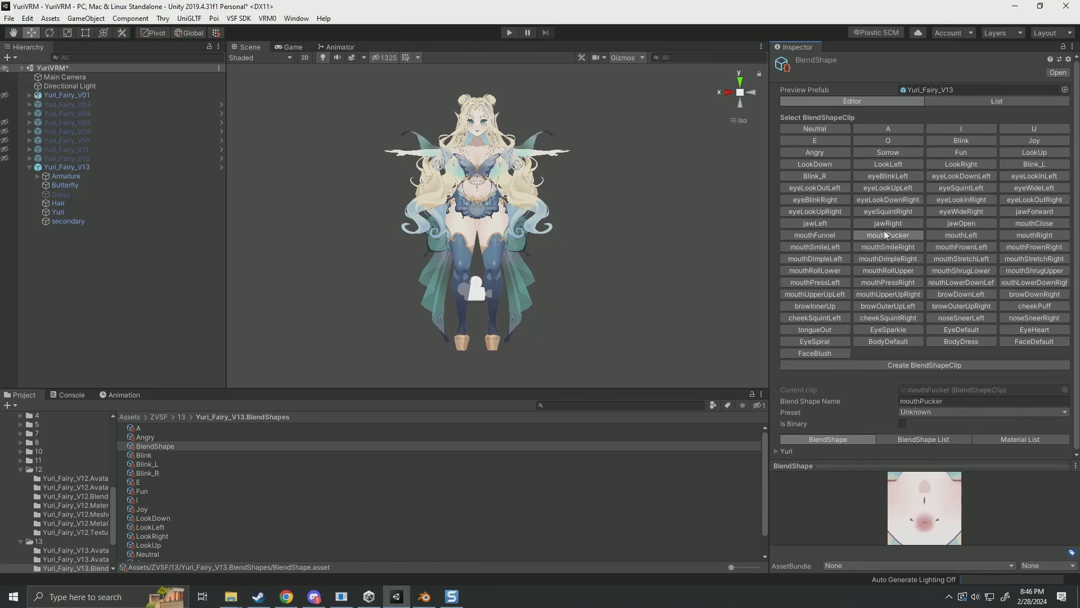
left_click(885, 221)
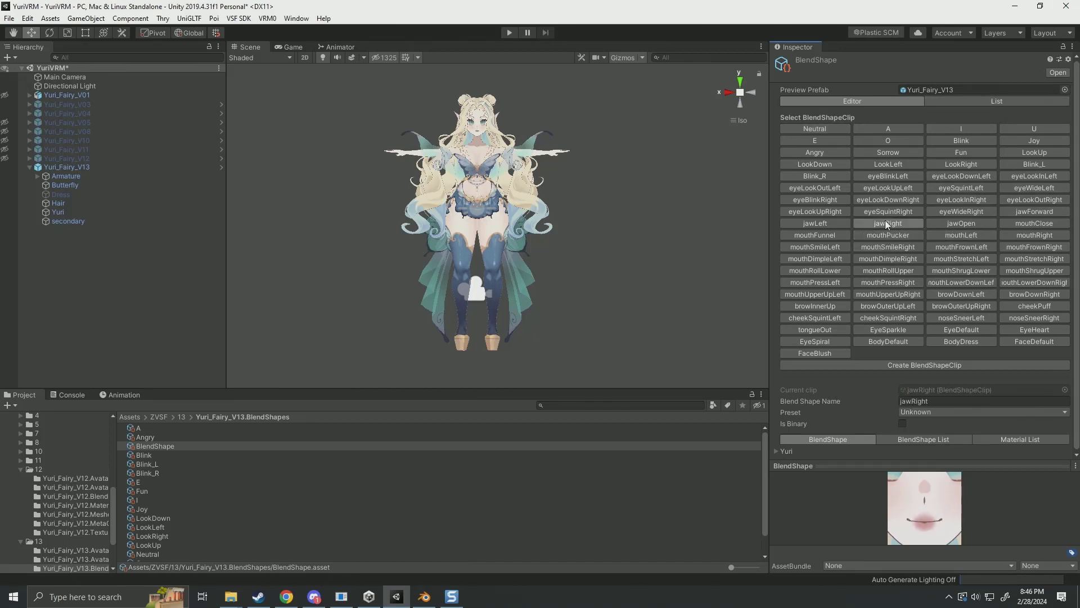